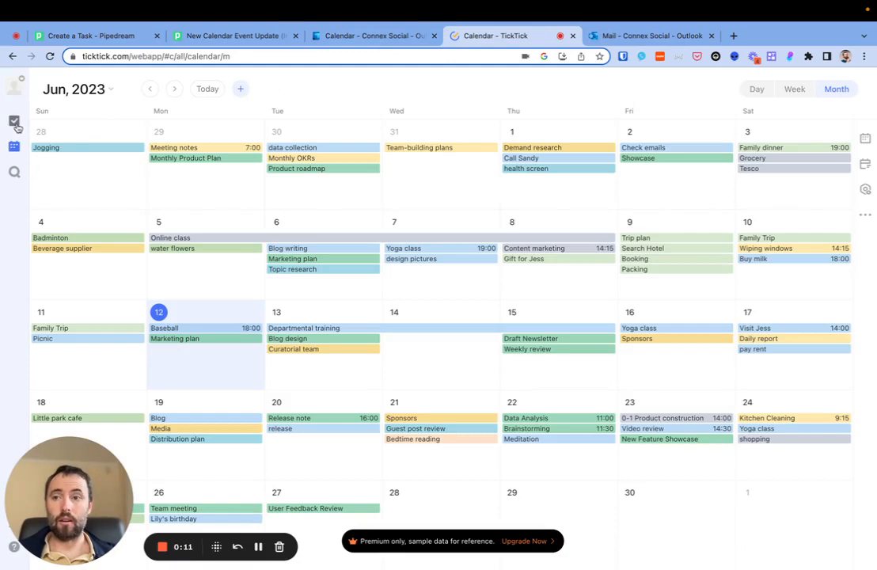
# - Look at TickTick's task inbox and its calendar view, then return to the inbox
pyautogui.click(16, 124)
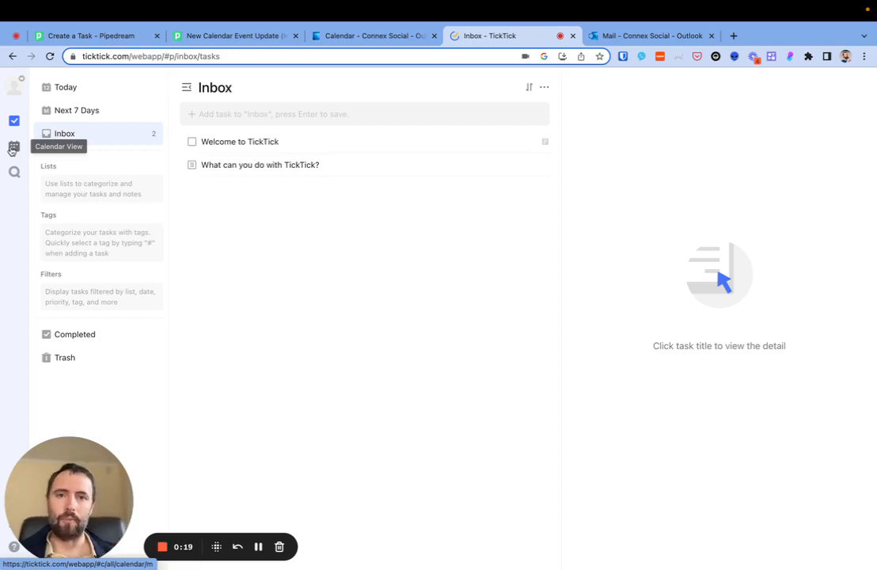
pyautogui.click(13, 148)
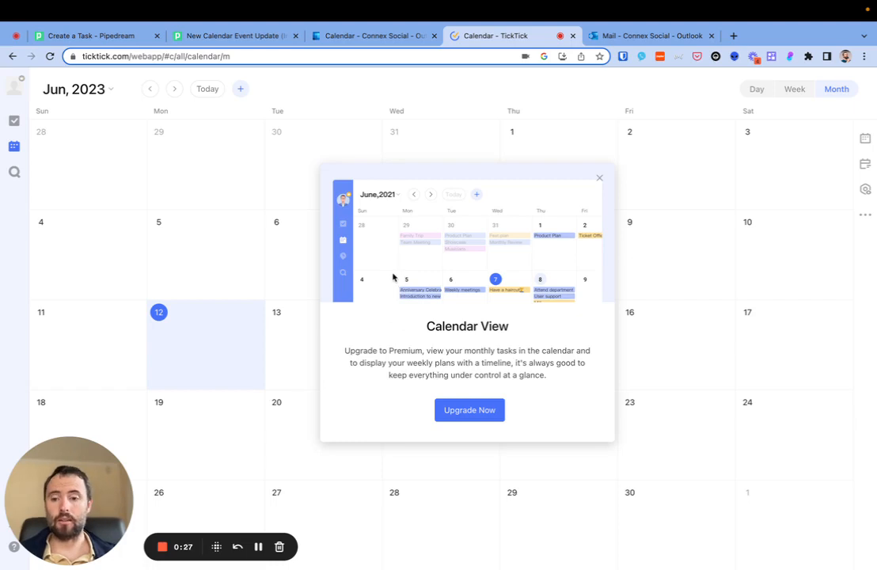
pyautogui.click(14, 125)
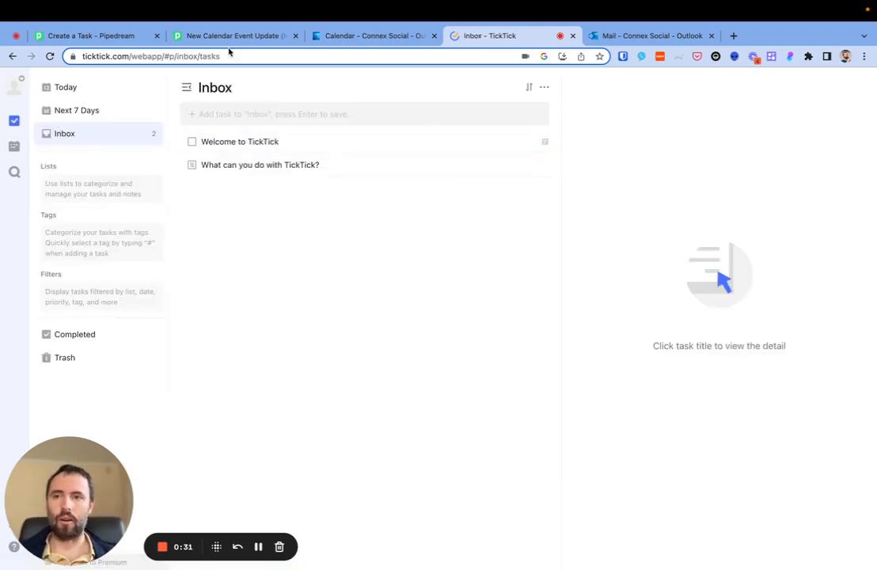
# - Switch to the Create a Task workflow in Pipedream, glance at the workflows list and review the workflow's trigger description
pyautogui.click(82, 39)
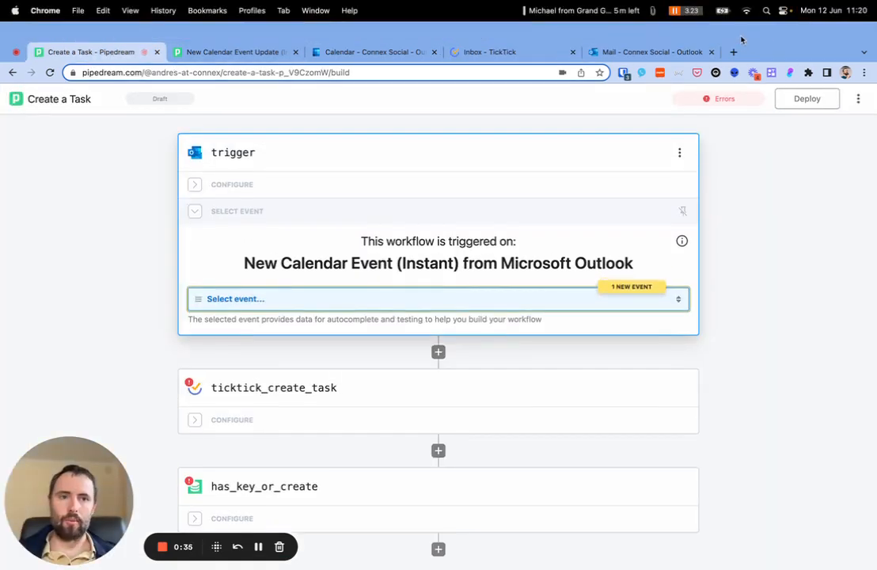
pyautogui.click(735, 35)
pyautogui.write('pip')
pyautogui.press('Return')
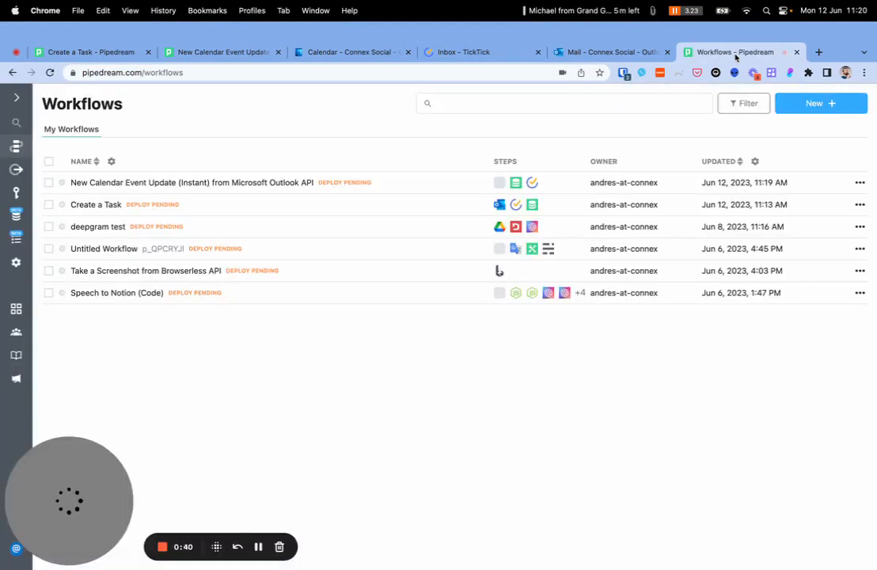
pyautogui.press('super+w')
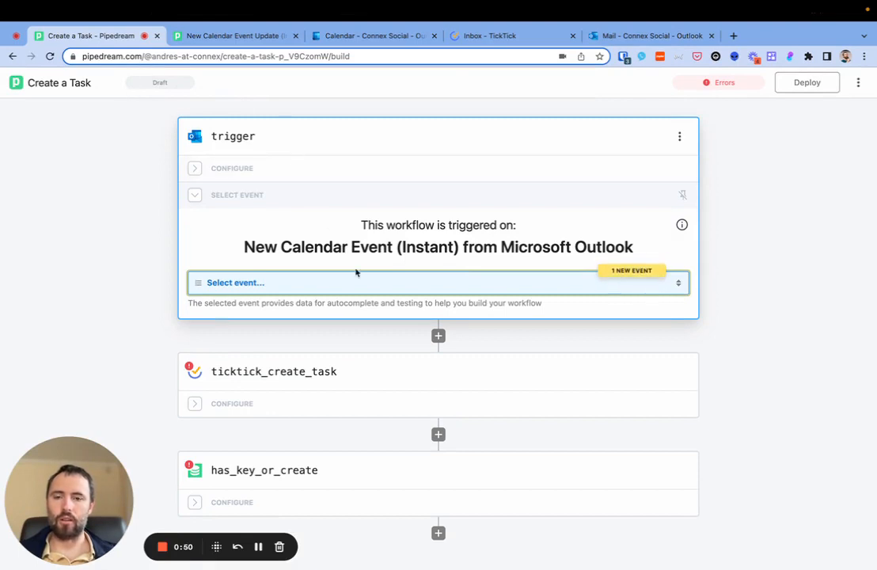
pyautogui.moveTo(279, 247); pyautogui.dragTo(553, 249)
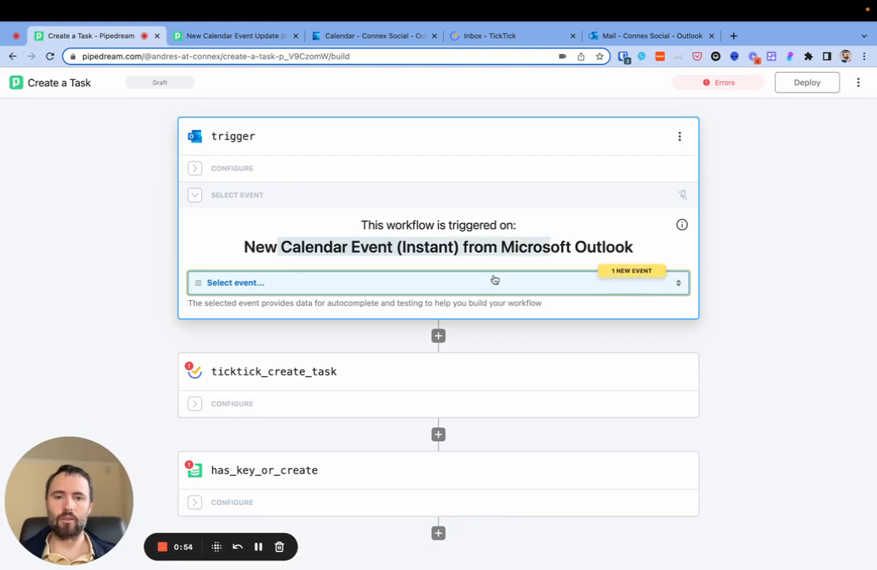
# - Switch to the Outlook calendar
pyautogui.click(381, 35)
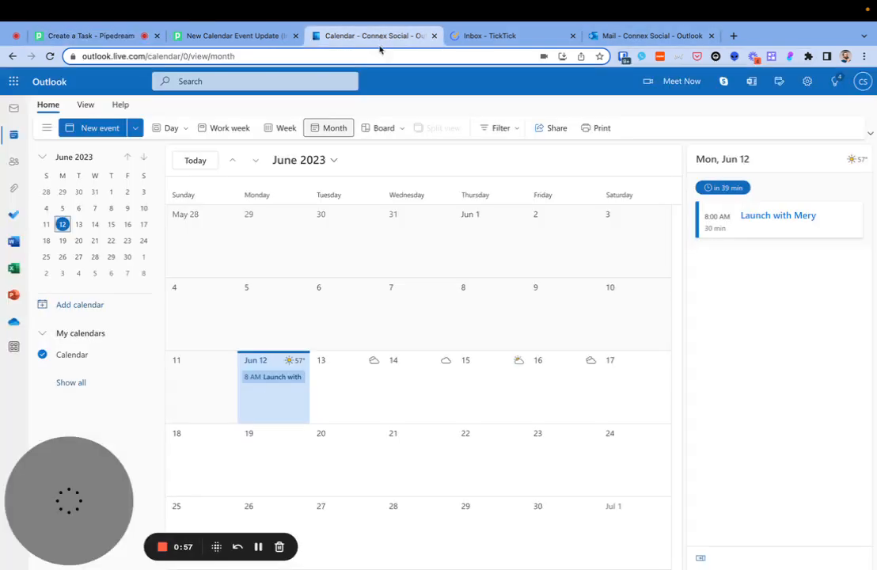
pyautogui.click(268, 393)
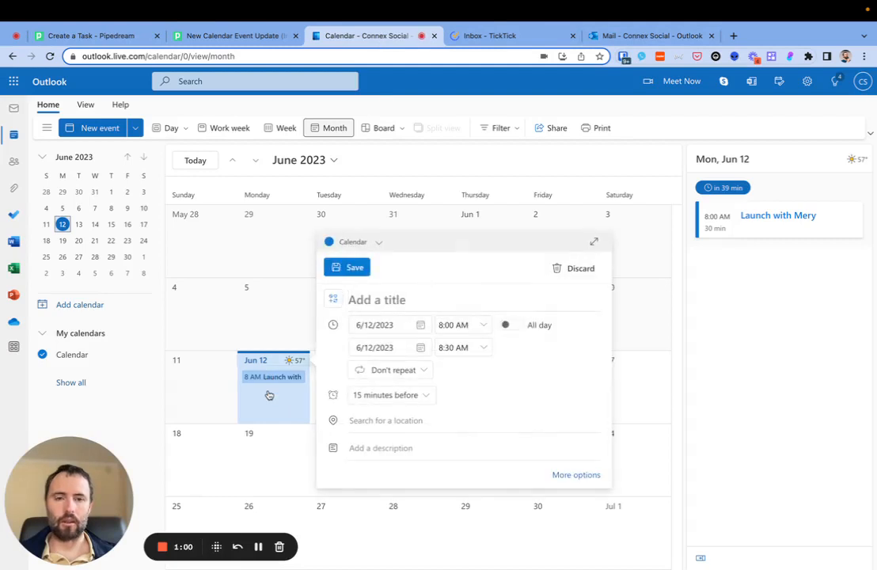
pyautogui.rightClick(268, 398)
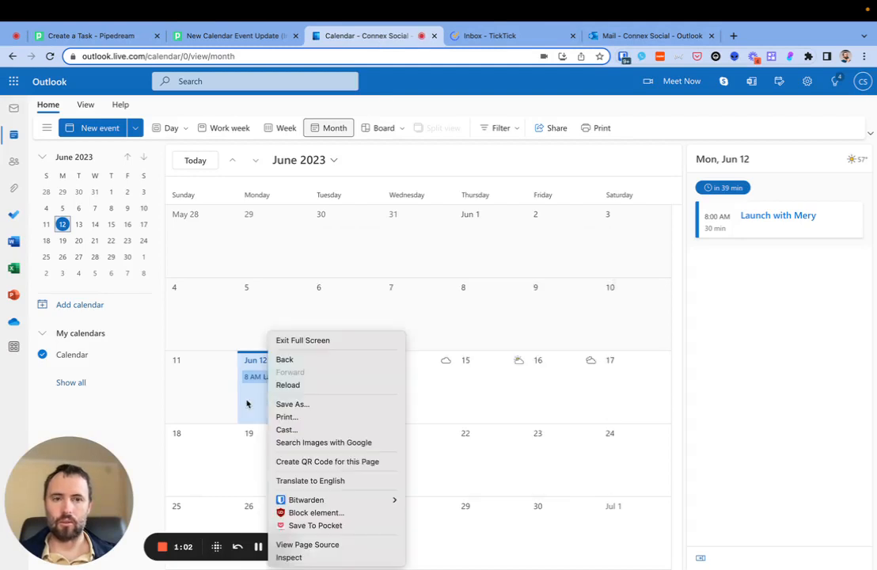
pyautogui.click(247, 401)
pyautogui.click(248, 402)
# - Create and save a calendar event titled "Test Event 2" on 6/12/2023 from 9:30 AM to 10:00 AM
pyautogui.click(101, 128)
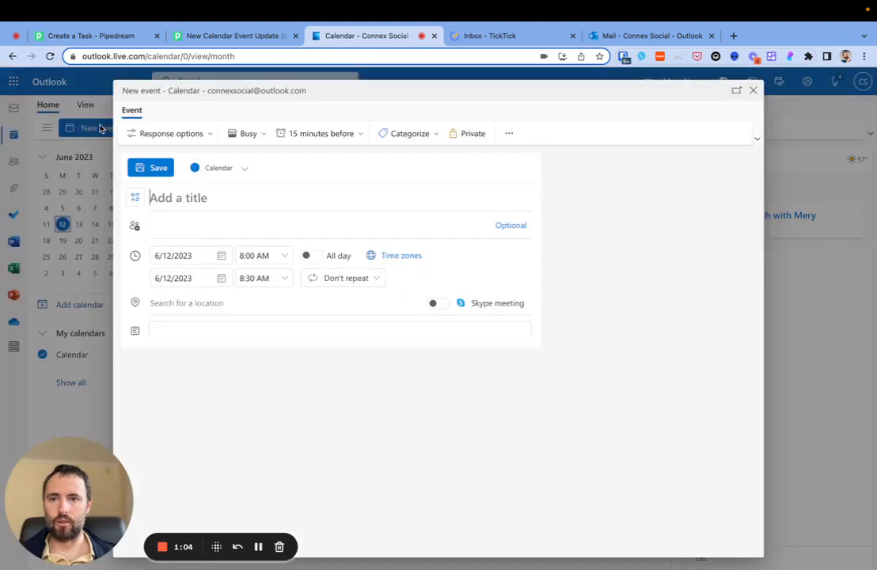
pyautogui.write('Te')
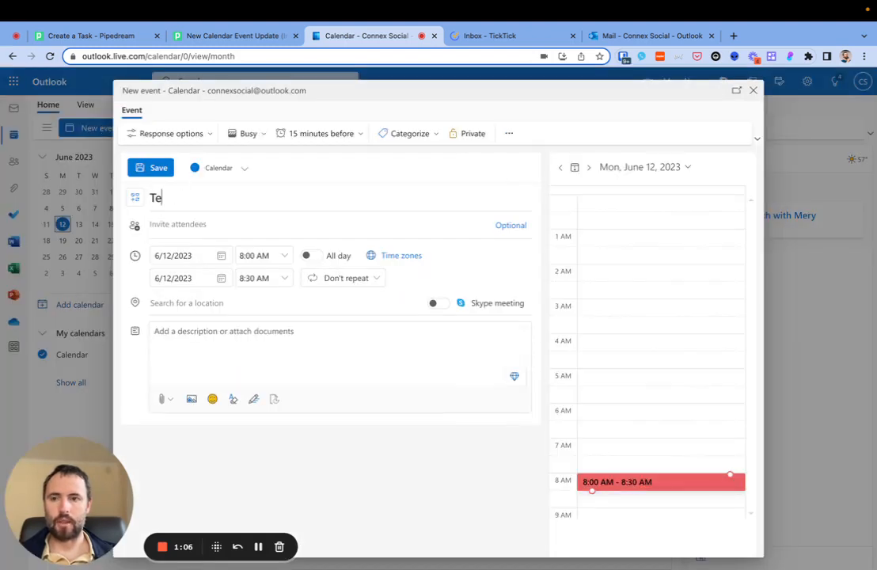
pyautogui.write('st event 2')
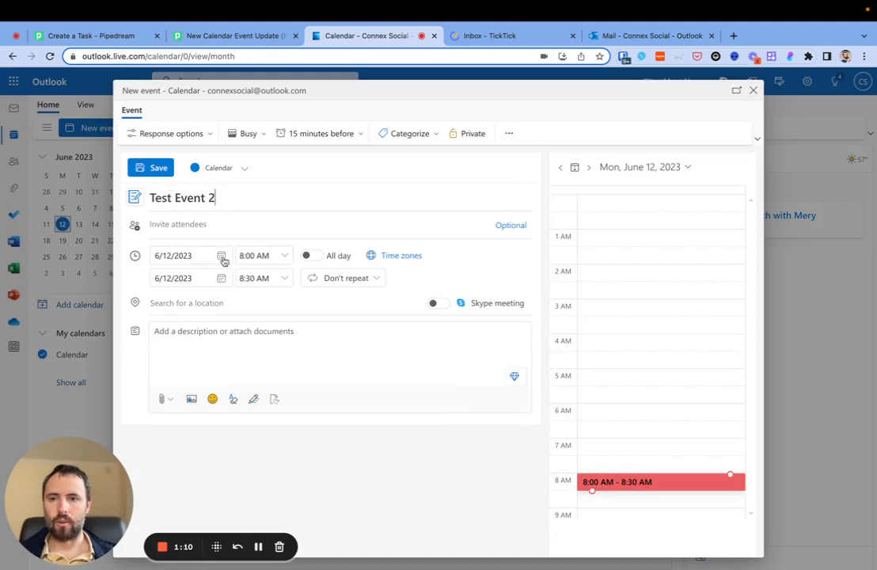
pyautogui.click(269, 255)
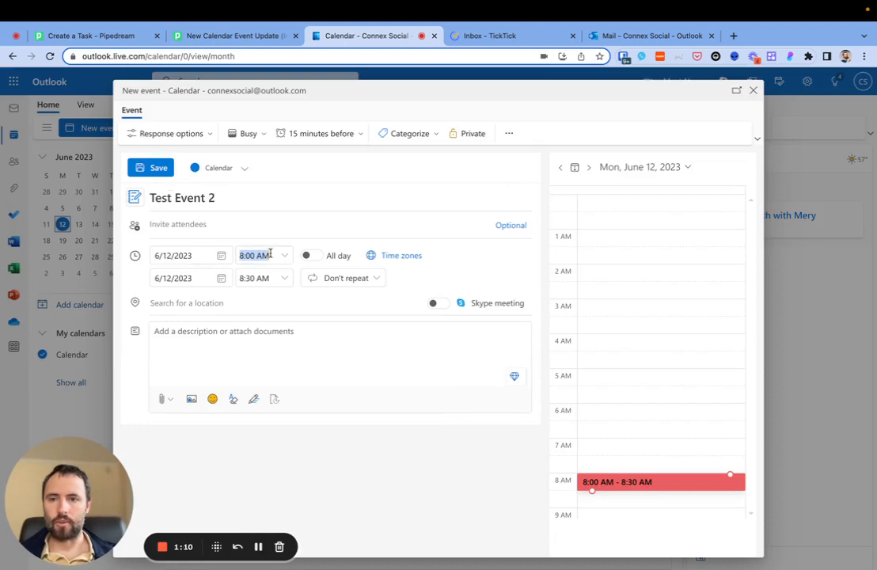
pyautogui.click(284, 257)
pyautogui.click(266, 338)
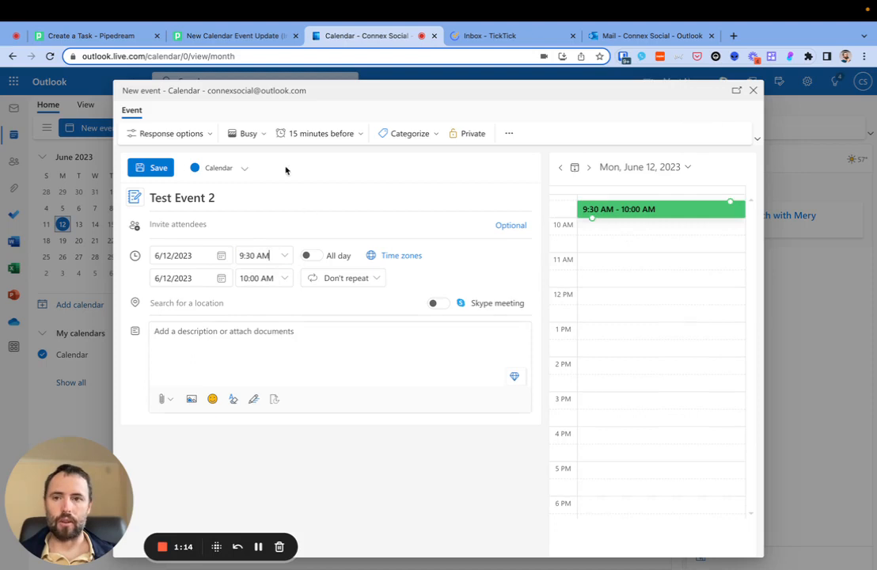
pyautogui.click(153, 168)
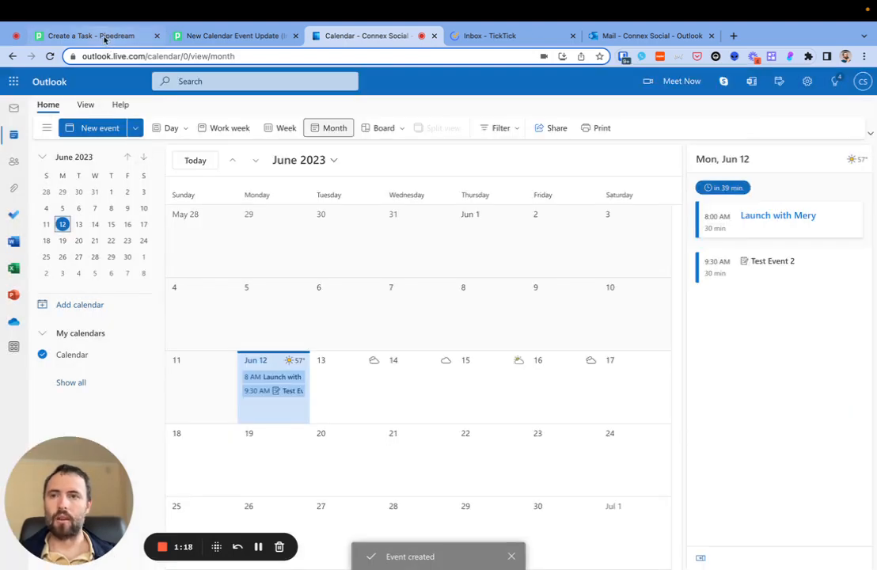
# - Return to the Create a Task workflow, load the new trigger event and select the 11:16:46 AM calendar event for testing
pyautogui.click(104, 37)
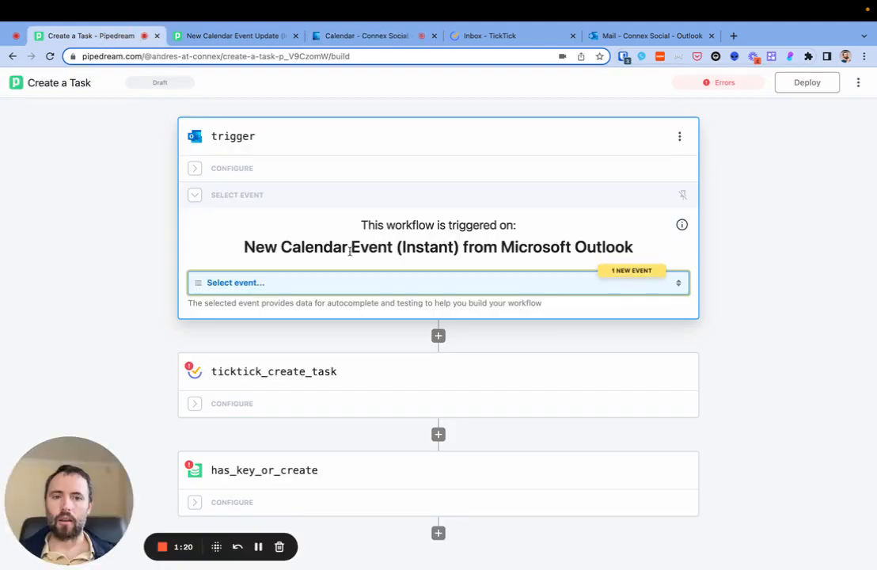
pyautogui.click(350, 284)
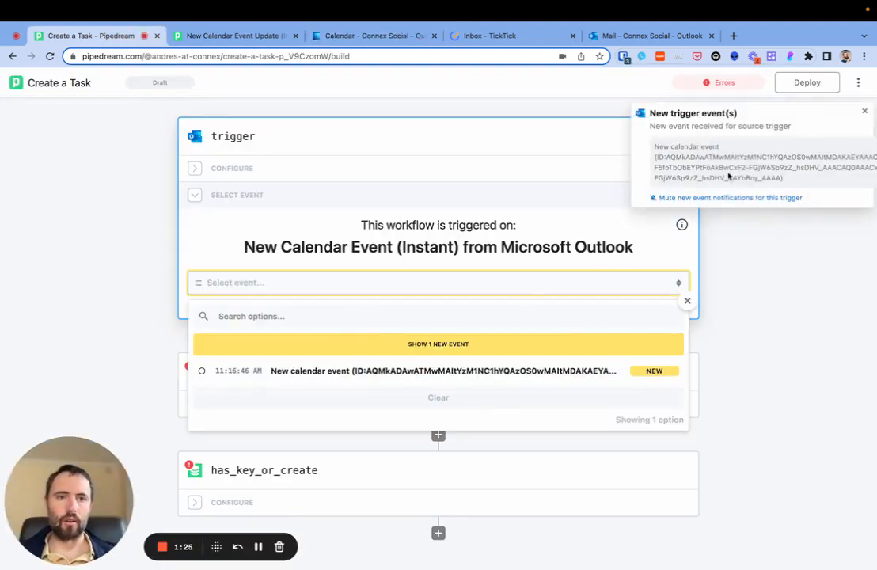
pyautogui.click(440, 344)
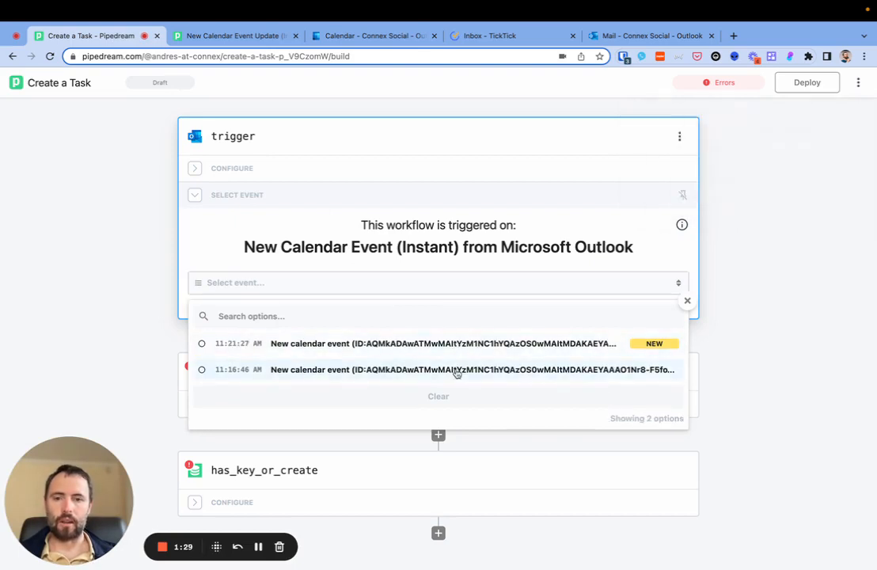
pyautogui.click(456, 370)
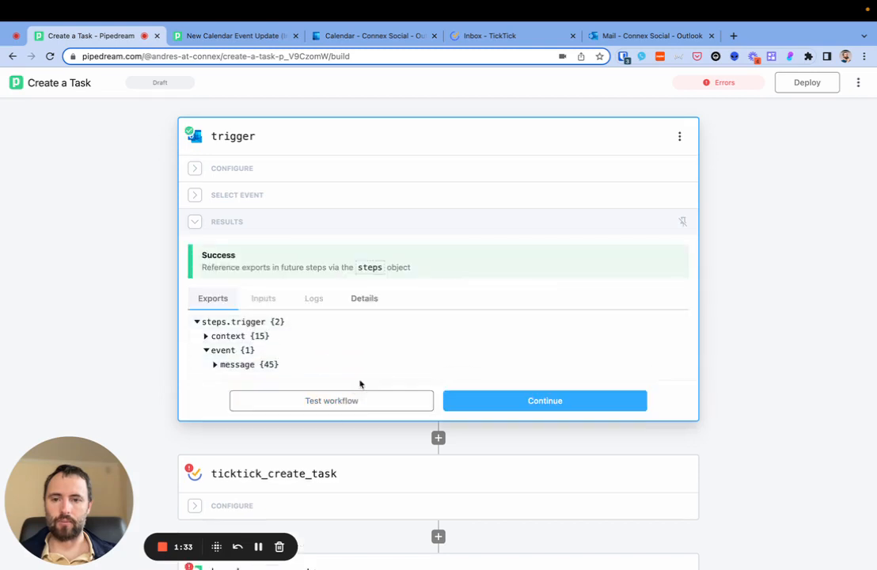
# - Expand all message fields in the trigger's exported event and compare the subject with the 8 AM event in Outlook
pyautogui.click(214, 365)
pyautogui.scroll(-3, 215, 368)
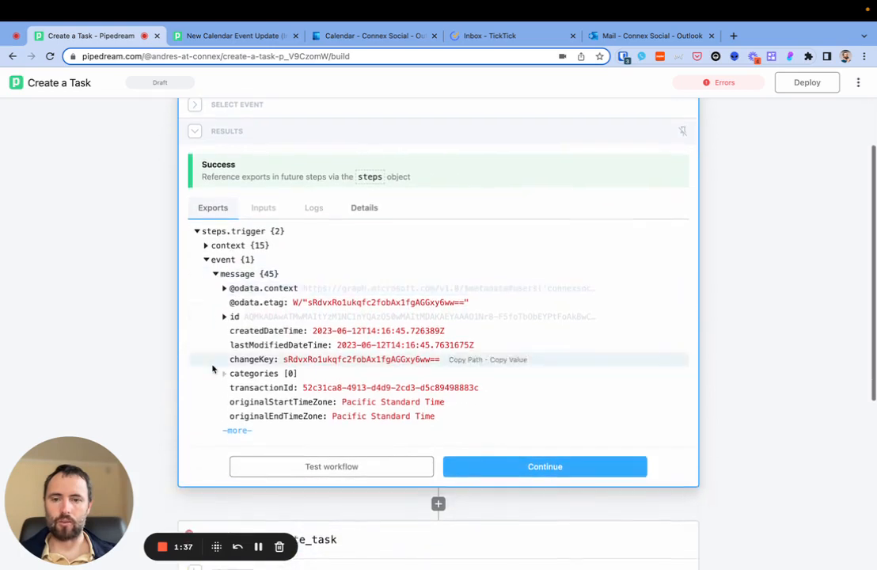
pyautogui.click(238, 426)
pyautogui.scroll(-3, 407, 427)
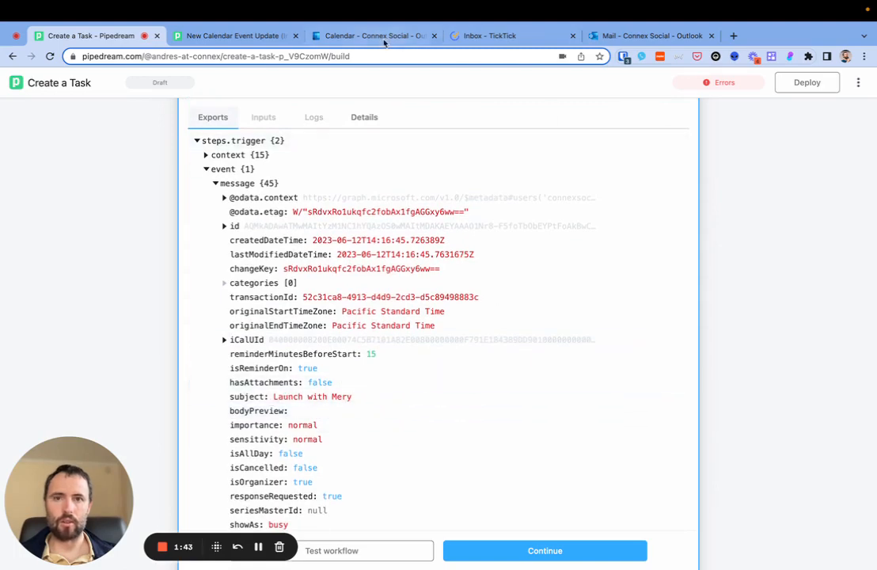
pyautogui.click(331, 37)
pyautogui.click(260, 379)
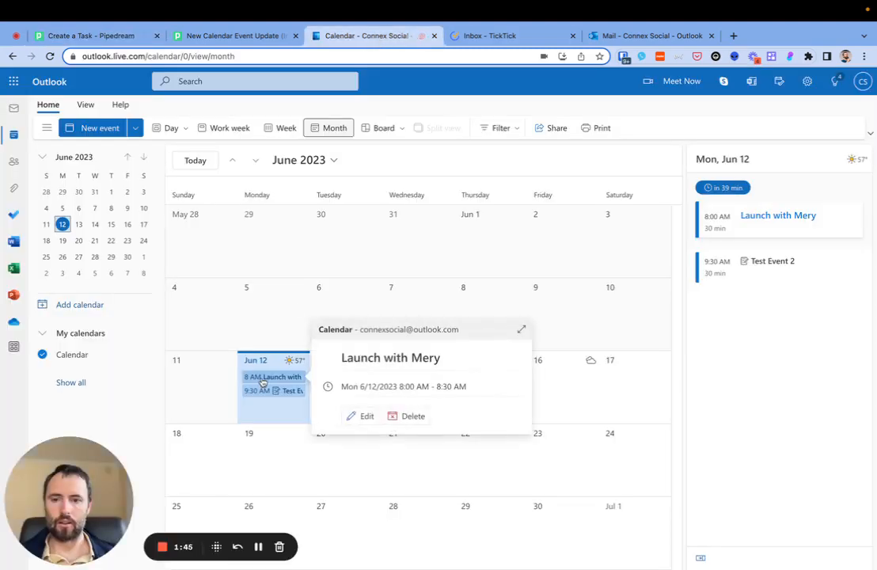
# - Go back to the Create a Task workflow and examine the remaining message fields of the trigger event
pyautogui.click(86, 38)
pyautogui.scroll(-10, 286, 384)
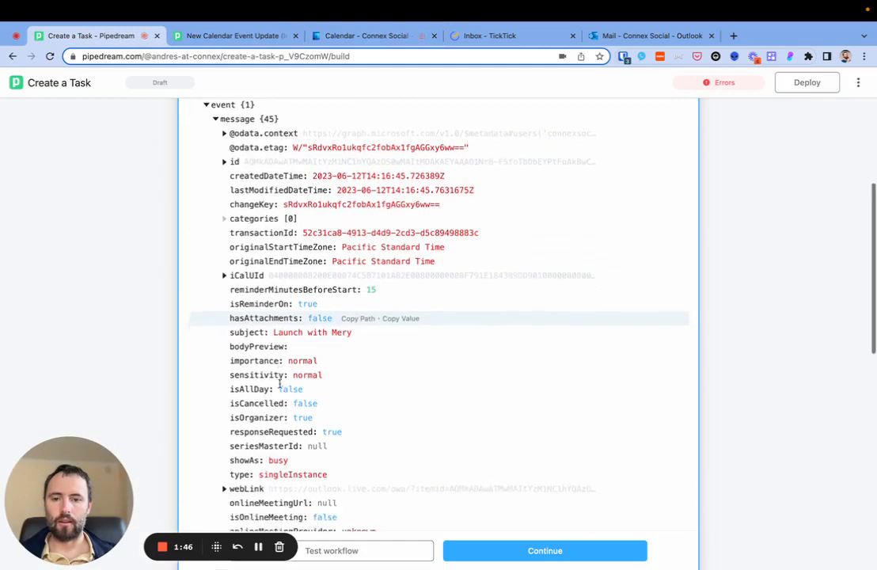
pyautogui.scroll(-3, 281, 388)
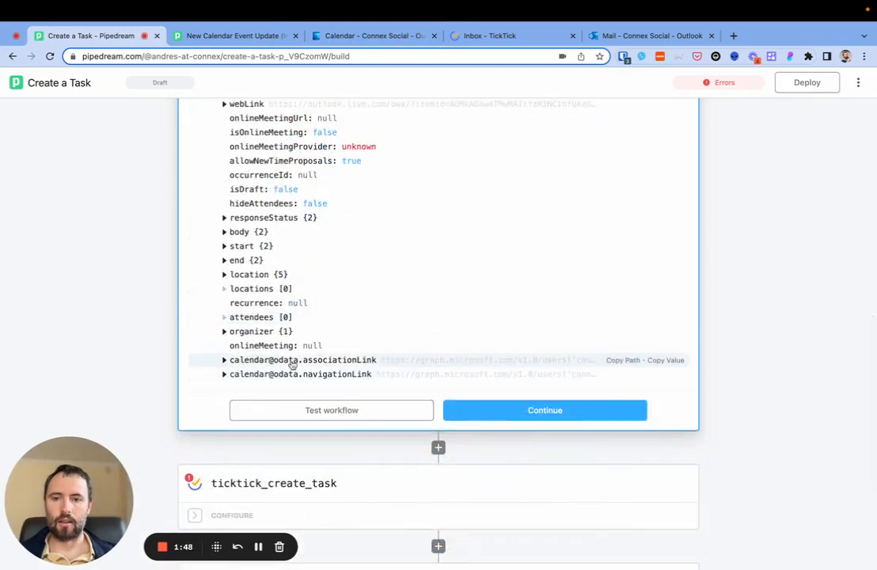
pyautogui.scroll(5, 462, 278)
pyautogui.scroll(-6, 463, 276)
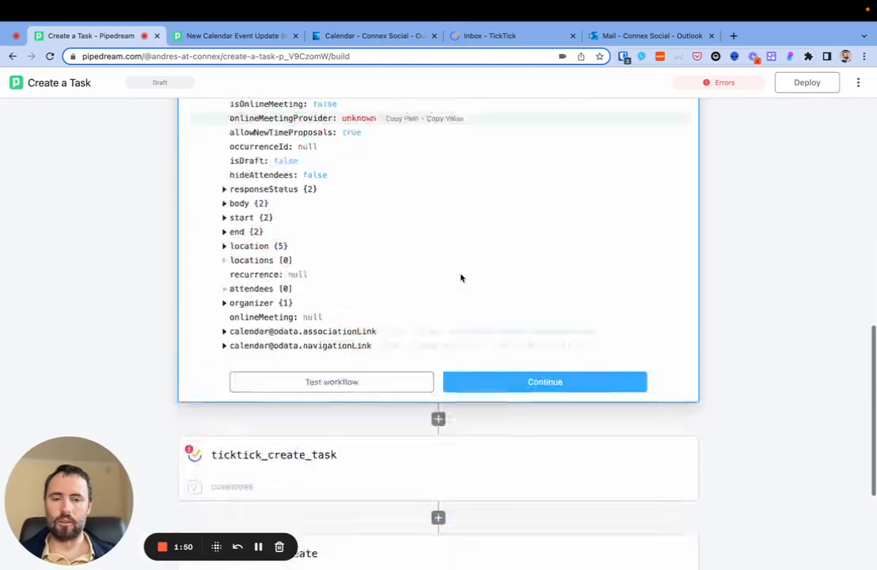
# - Continue to the ticktick_create_task step and choose the existing Ticktick account
pyautogui.click(500, 370)
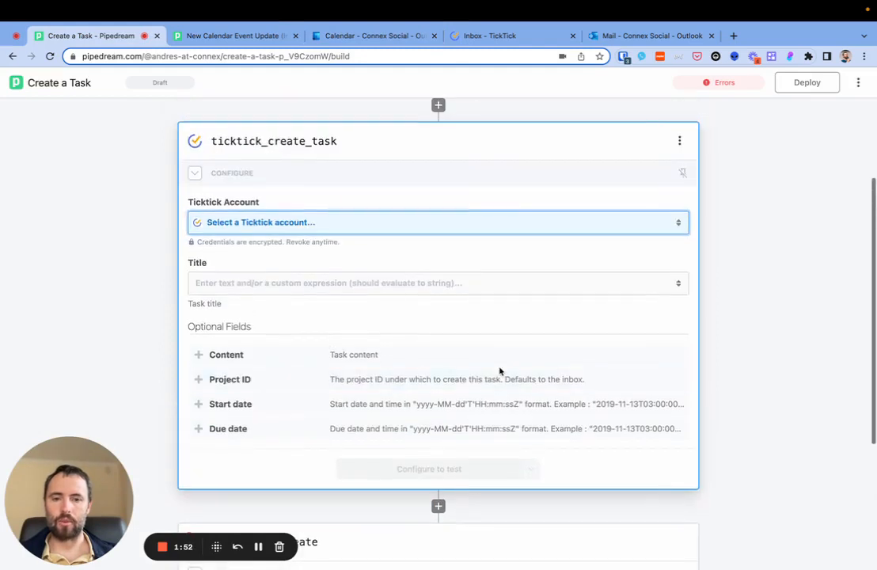
pyautogui.click(304, 230)
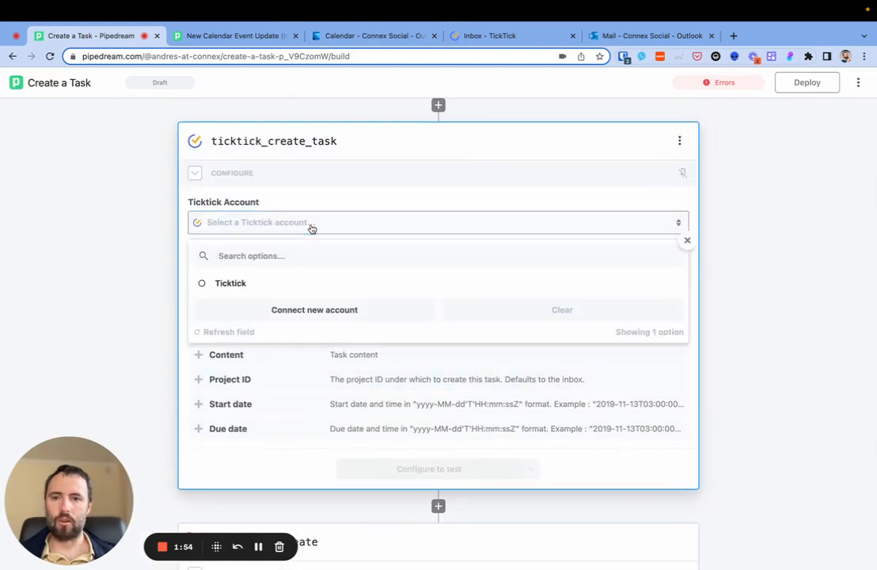
pyautogui.click(271, 284)
# - Set the task title to {{steps.trigger.event.message.subject}} by searching the variables for the name in the event's subject
pyautogui.click(281, 283)
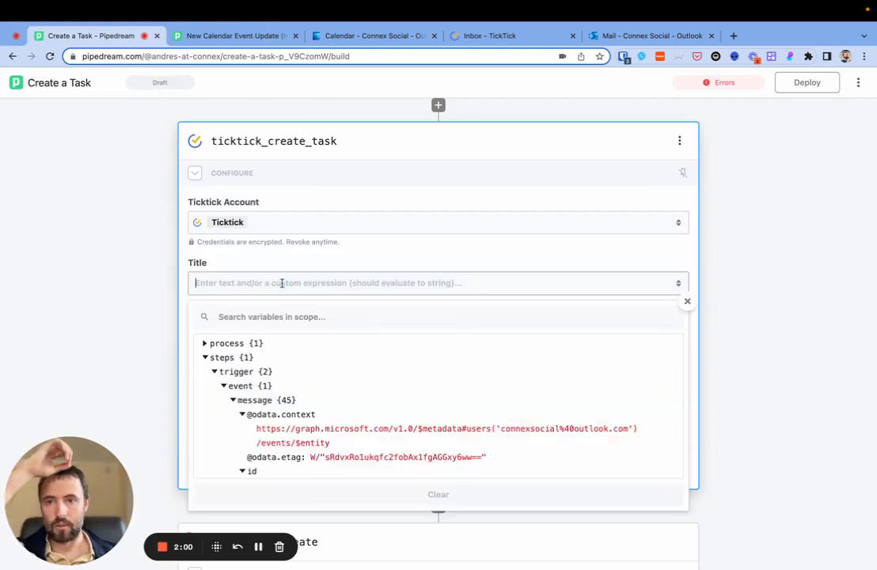
pyautogui.scroll(-2, 282, 283)
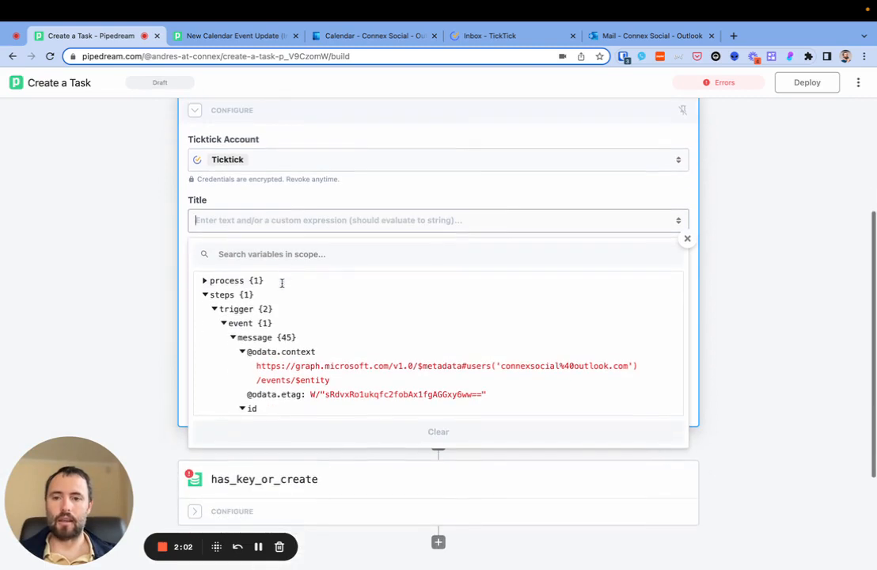
pyautogui.click(293, 256)
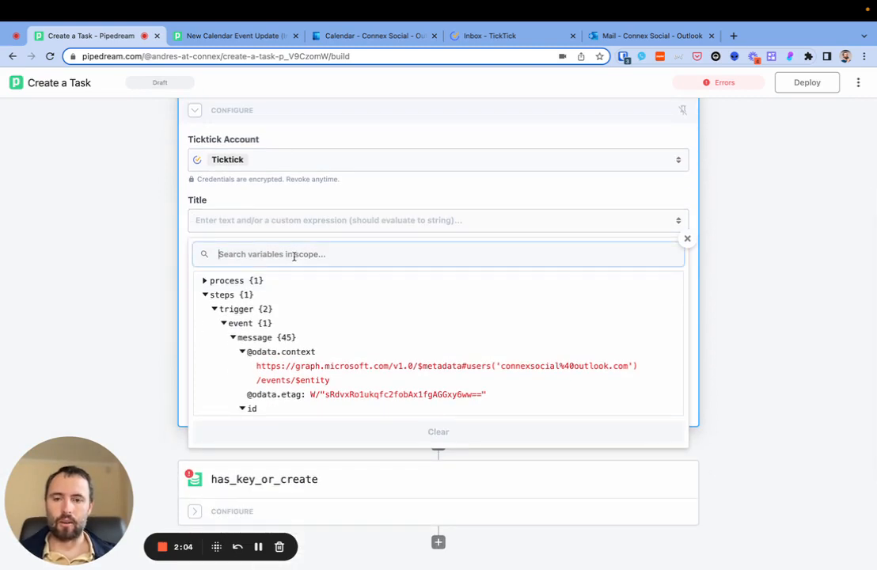
pyautogui.write('mery')
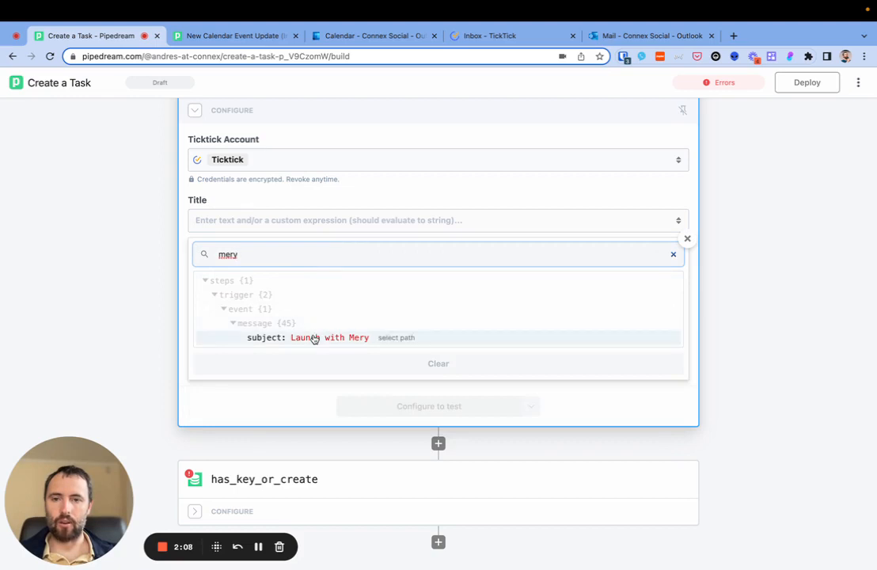
pyautogui.click(315, 338)
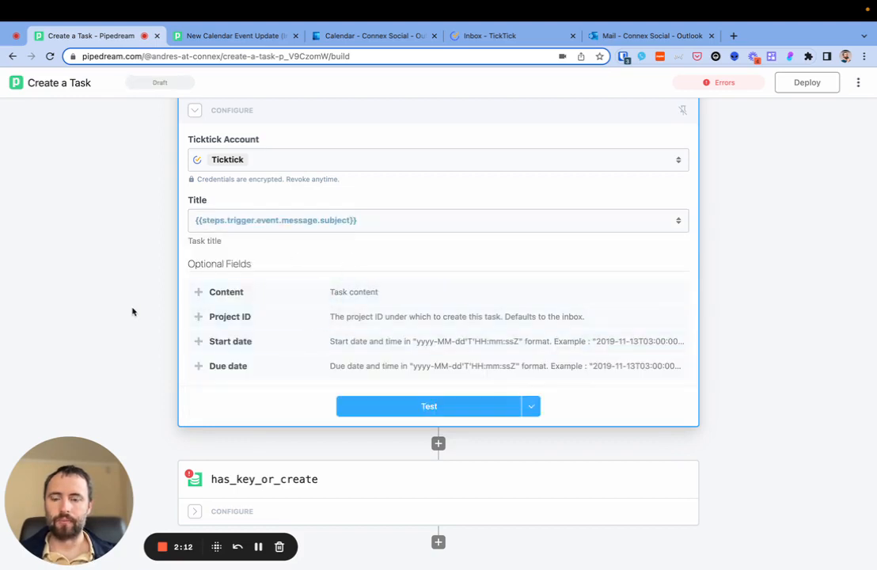
# - Add the optional start date and set it to {{steps.trigger.event.message.start.dateTime}}, searching the variables for "date"
pyautogui.click(290, 341)
pyautogui.click(293, 283)
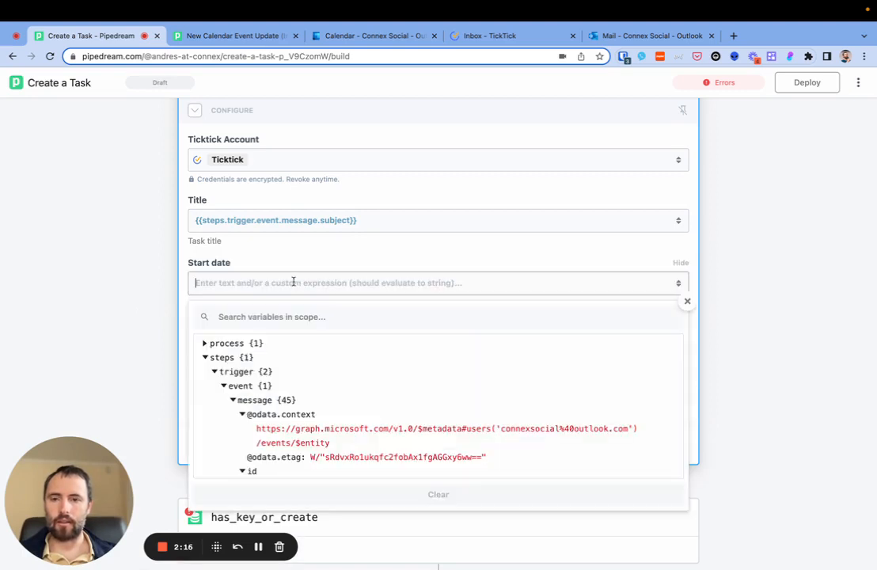
pyautogui.scroll(-10, 269, 392)
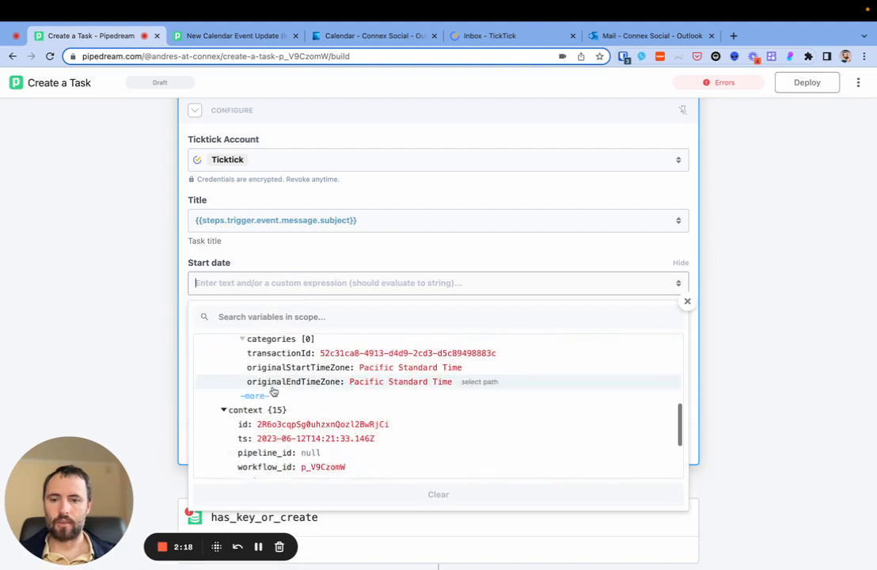
pyautogui.scroll(-1, 273, 391)
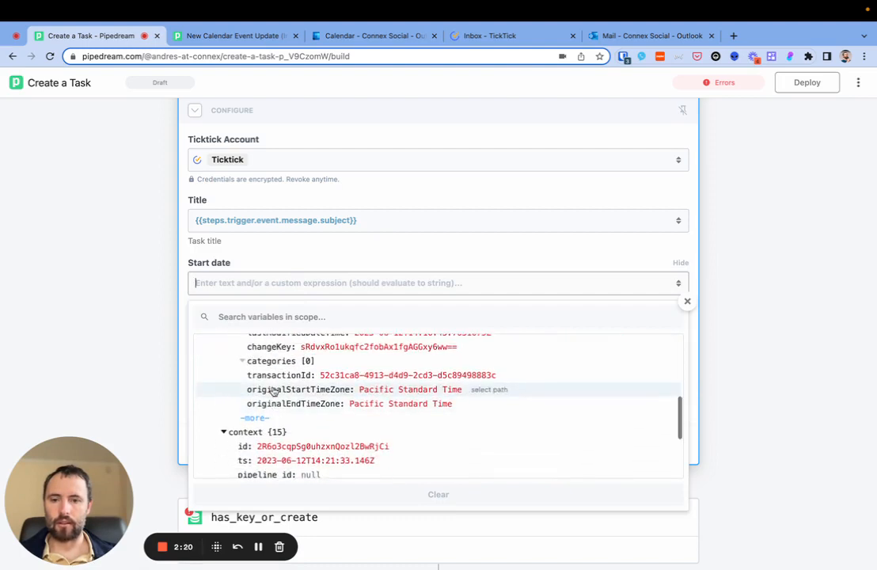
pyautogui.scroll(-3, 274, 391)
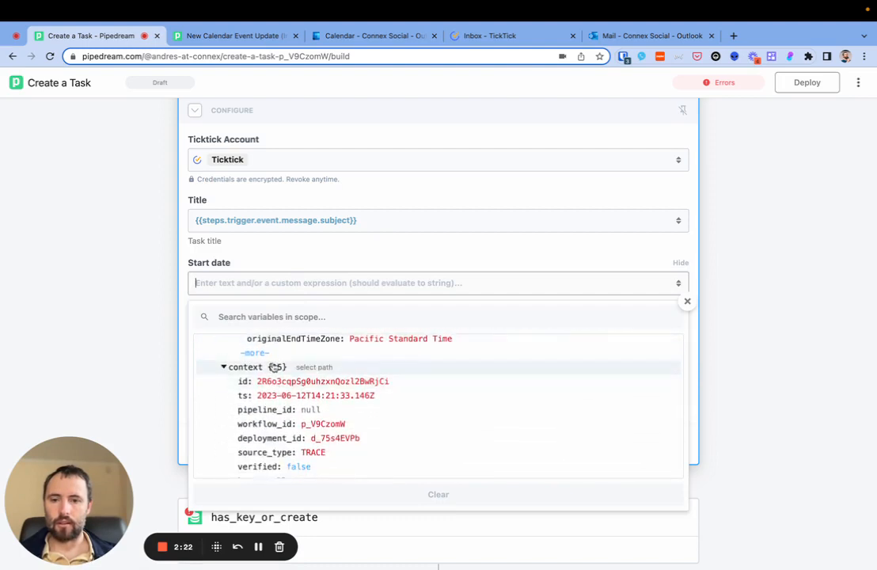
pyautogui.click(277, 291)
pyautogui.write('date')
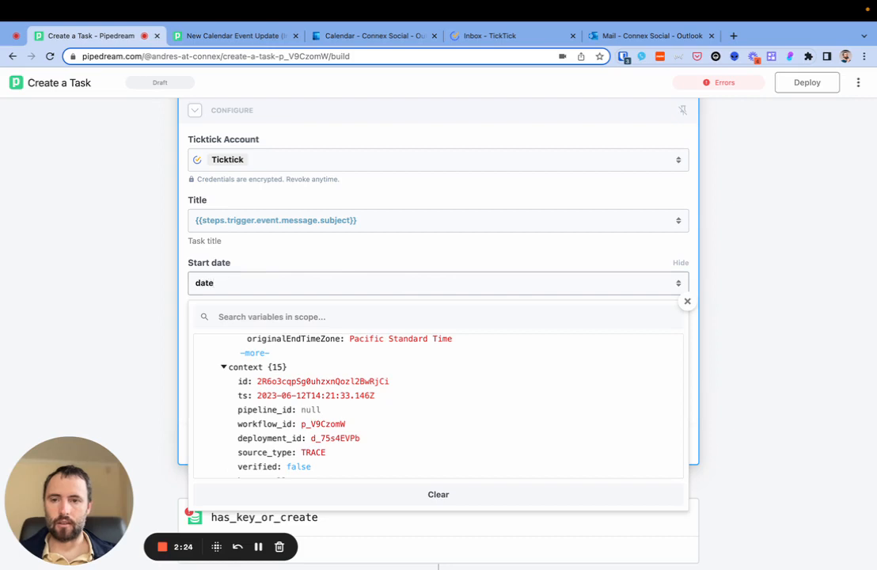
pyautogui.hotkey('alt', 'BackSpace')
pyautogui.click(276, 315)
pyautogui.write('date')
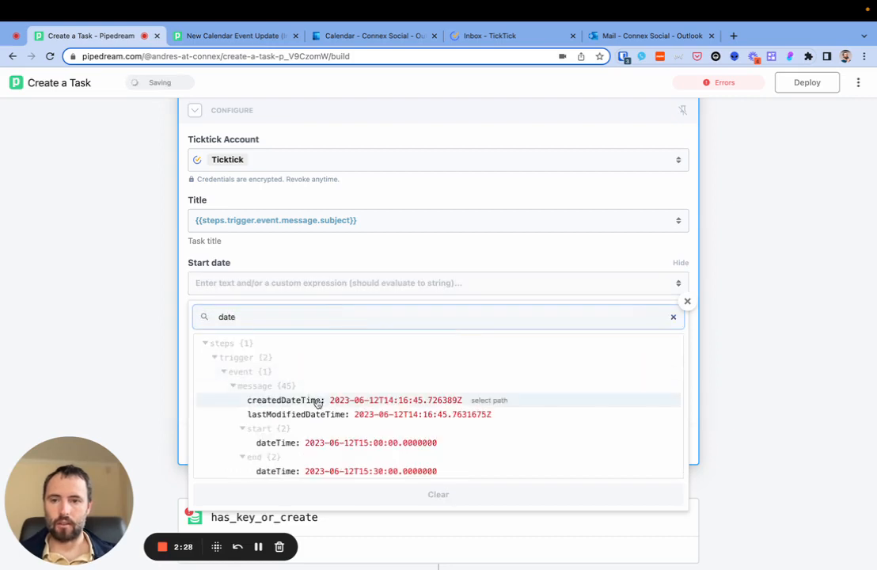
pyautogui.scroll(-1, 322, 415)
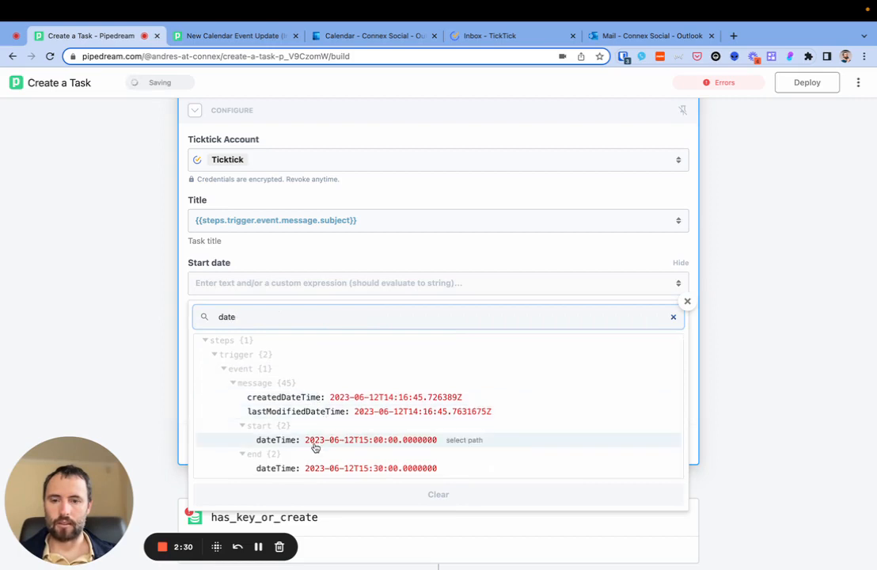
pyautogui.click(315, 442)
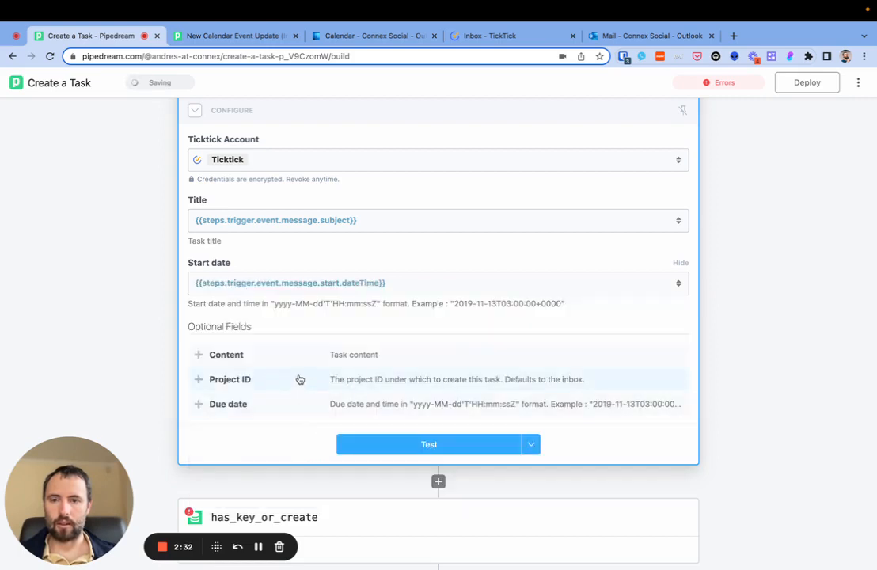
# - Add the optional due date and set it to {{steps.trigger.event.message.end.dateTime}}, searching the variables for "date"
pyautogui.click(297, 404)
pyautogui.click(284, 347)
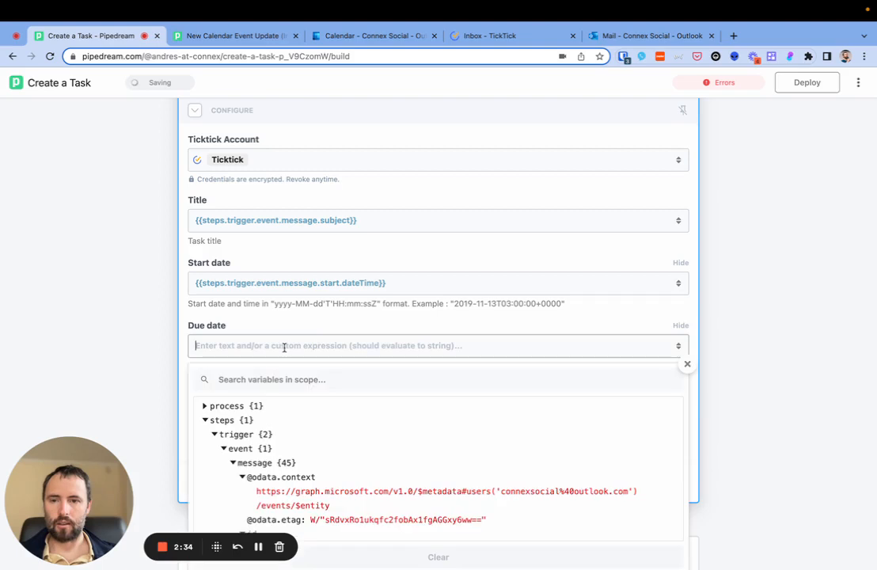
pyautogui.scroll(-2, 314, 454)
pyautogui.click(269, 379)
pyautogui.write('dat')
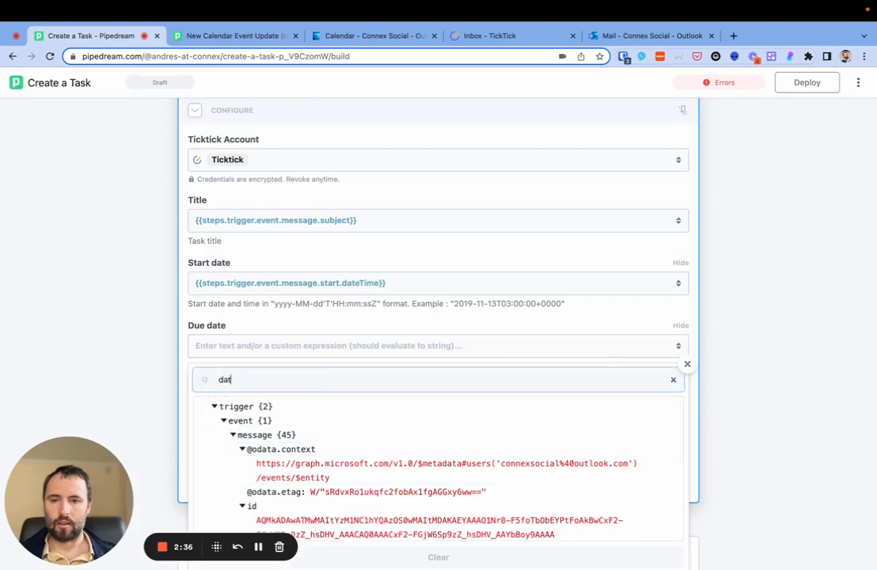
pyautogui.write('e')
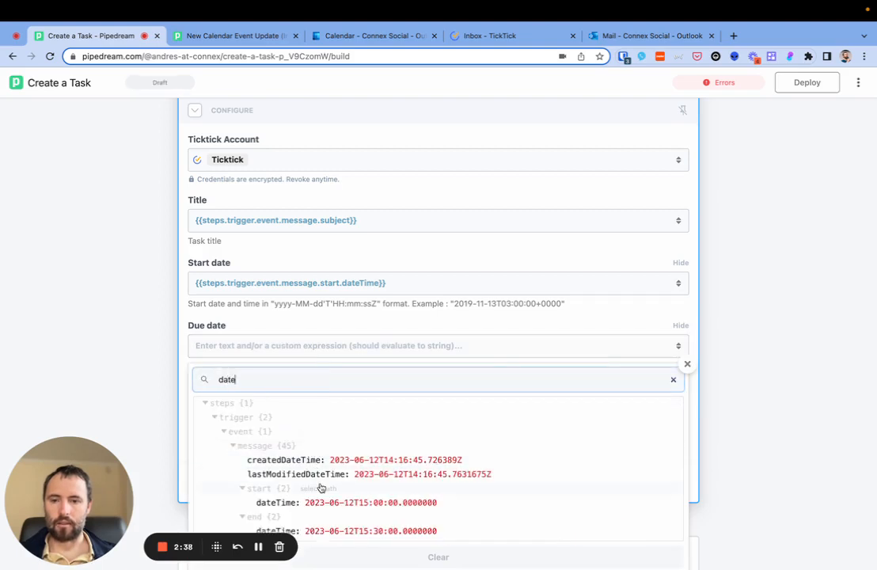
pyautogui.scroll(-3, 319, 487)
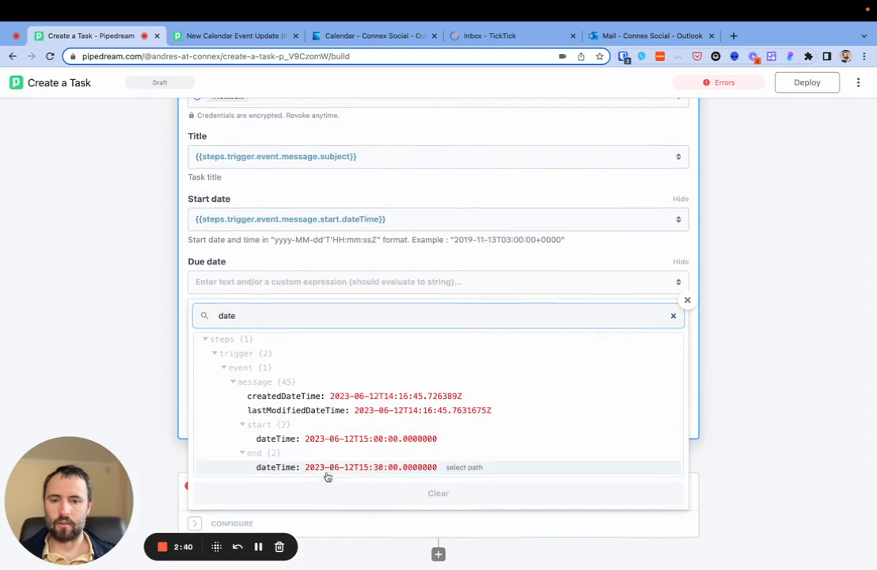
pyautogui.scroll(-1, 332, 439)
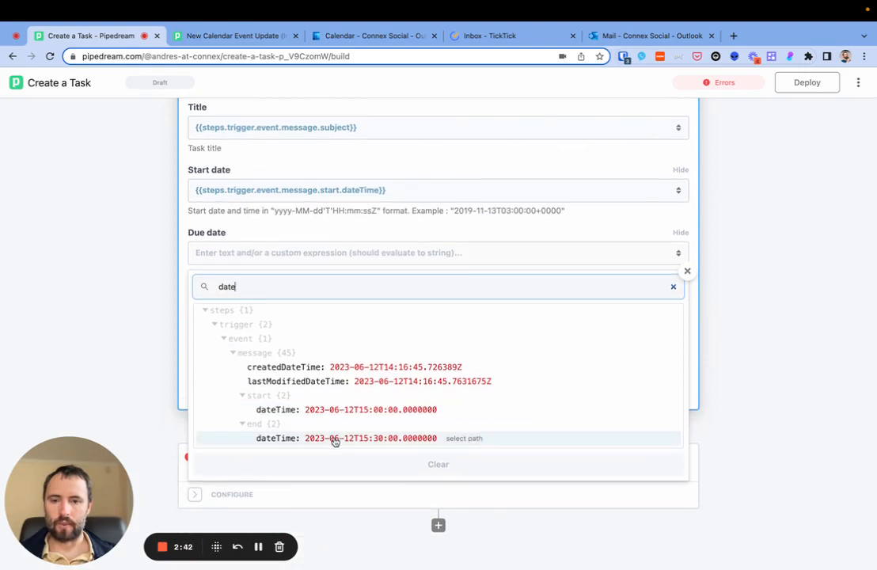
pyautogui.click(334, 439)
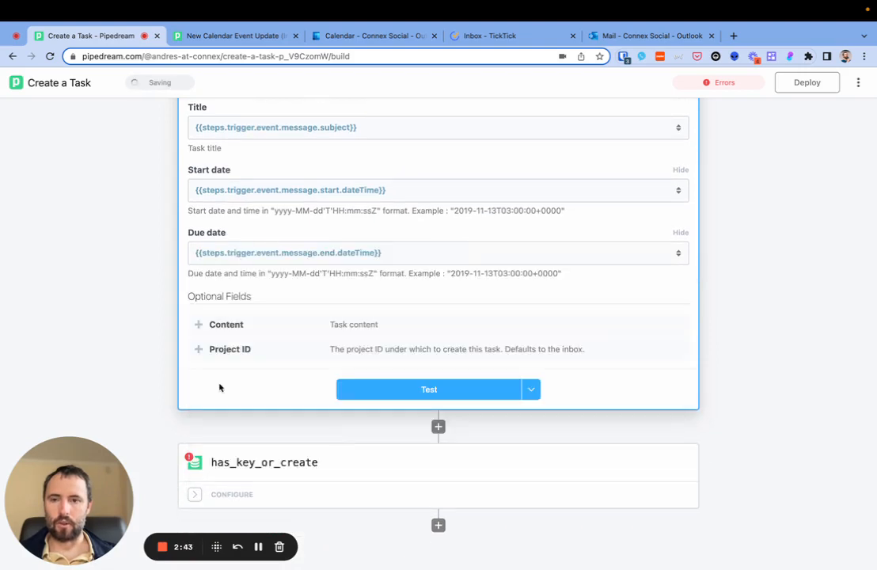
# - Test the ticktick_create_task step and examine its exported results
pyautogui.click(438, 396)
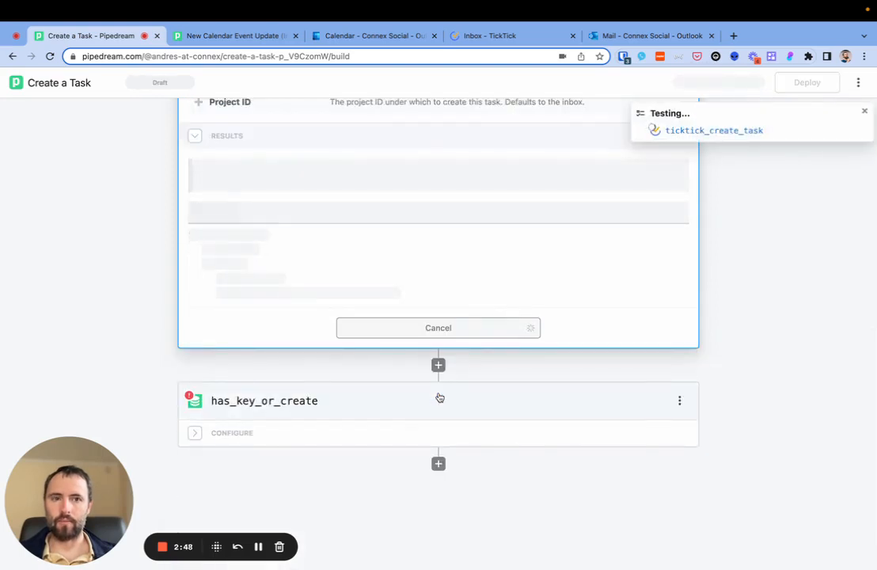
pyautogui.scroll(5, 440, 398)
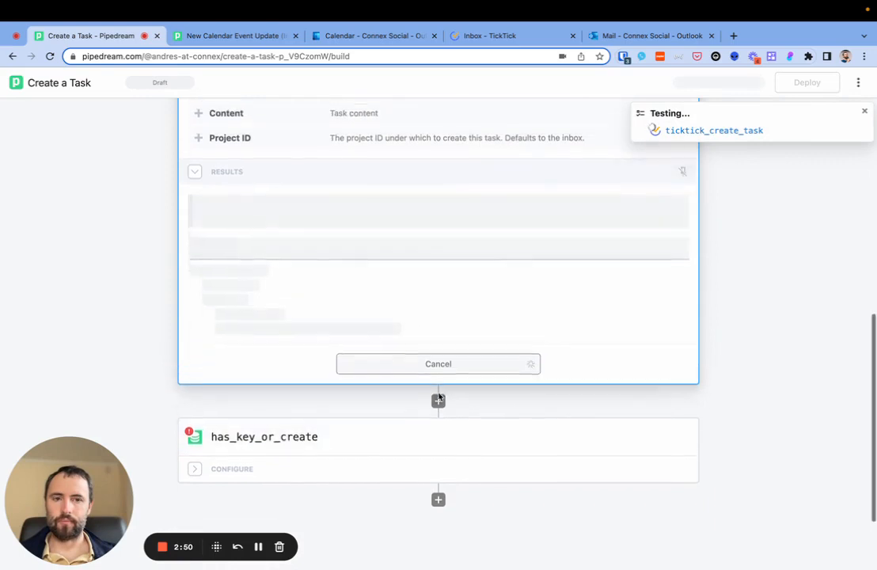
pyautogui.scroll(2, 439, 398)
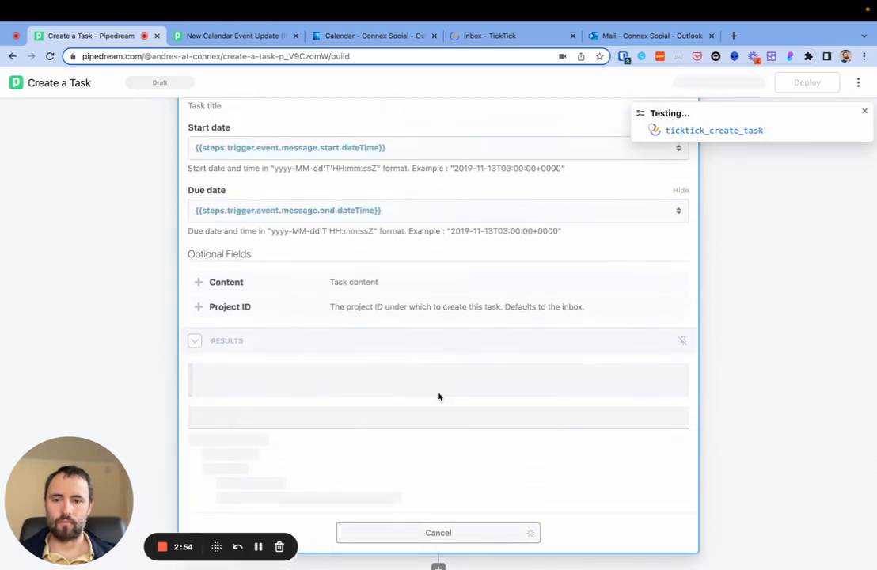
pyautogui.scroll(-2, 440, 396)
pyautogui.scroll(-2, 439, 398)
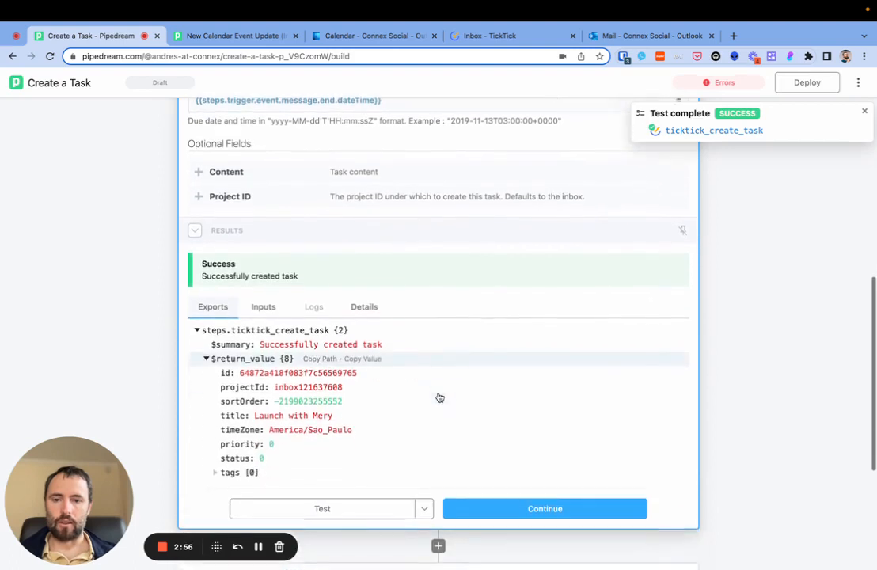
# - Switch to TickTick, reload the inbox and inspect the new task's due date, details and available options
pyautogui.click(509, 39)
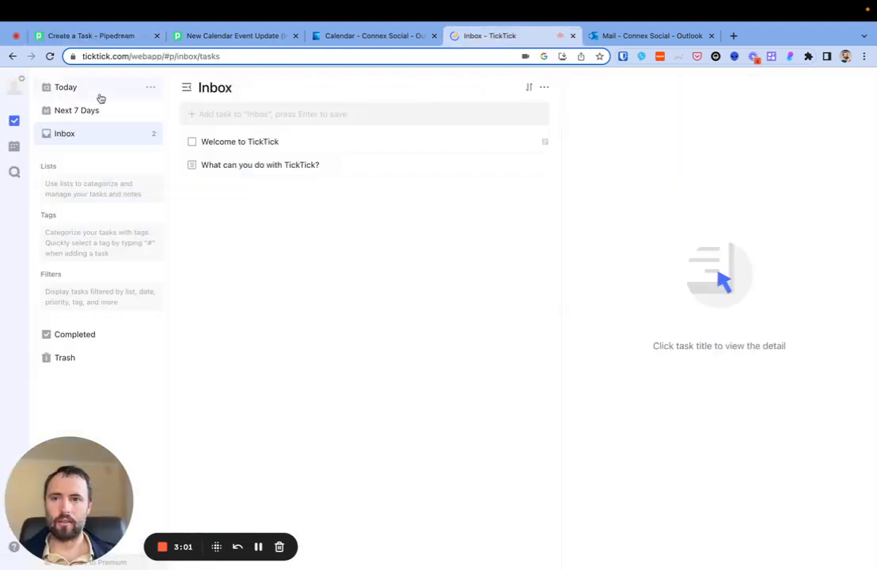
pyautogui.click(49, 56)
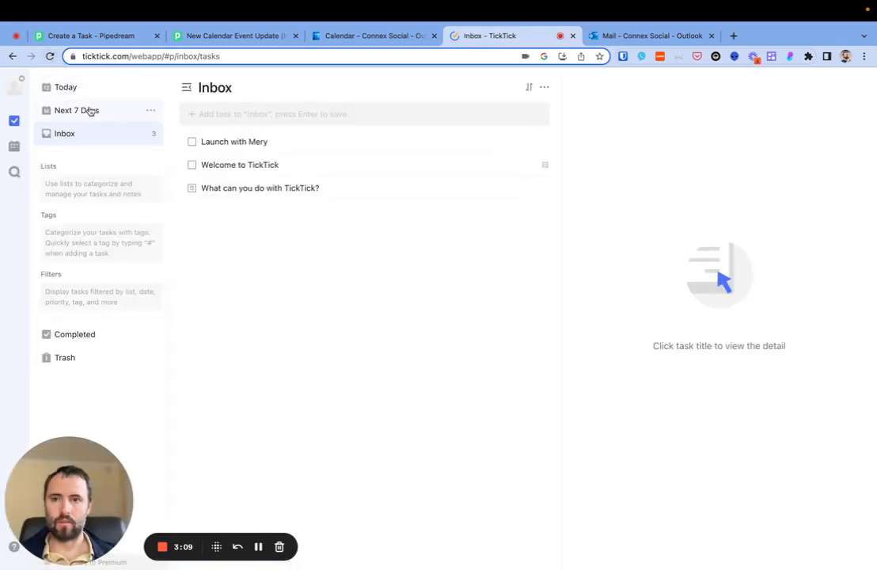
pyautogui.click(239, 141)
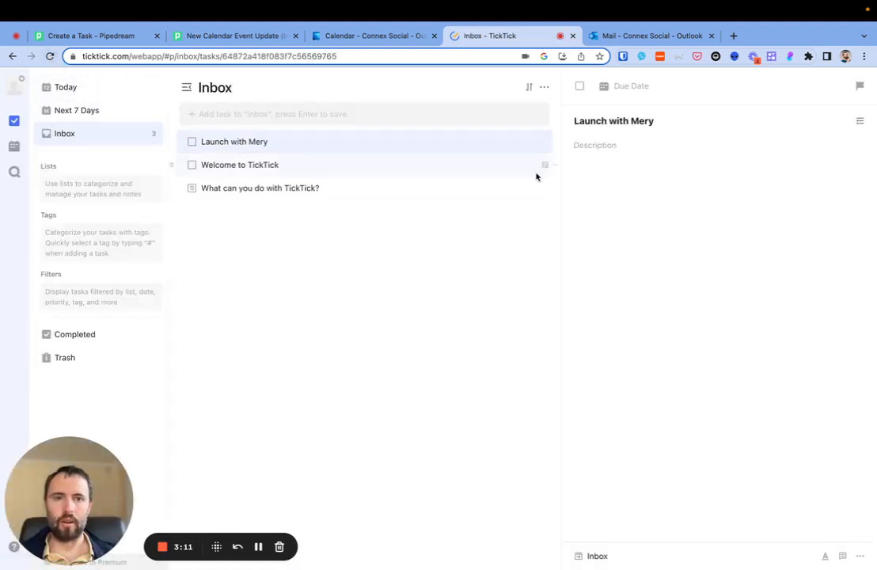
pyautogui.click(642, 90)
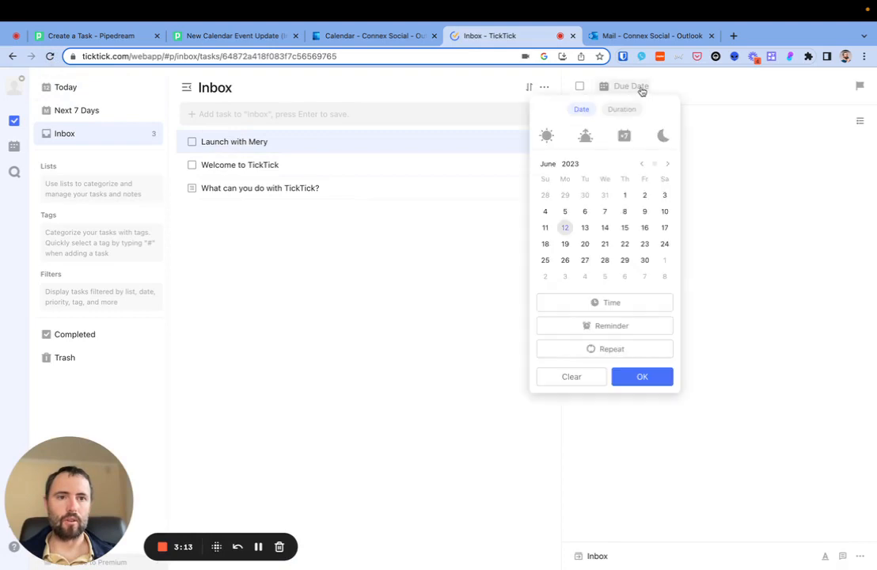
pyautogui.click(738, 207)
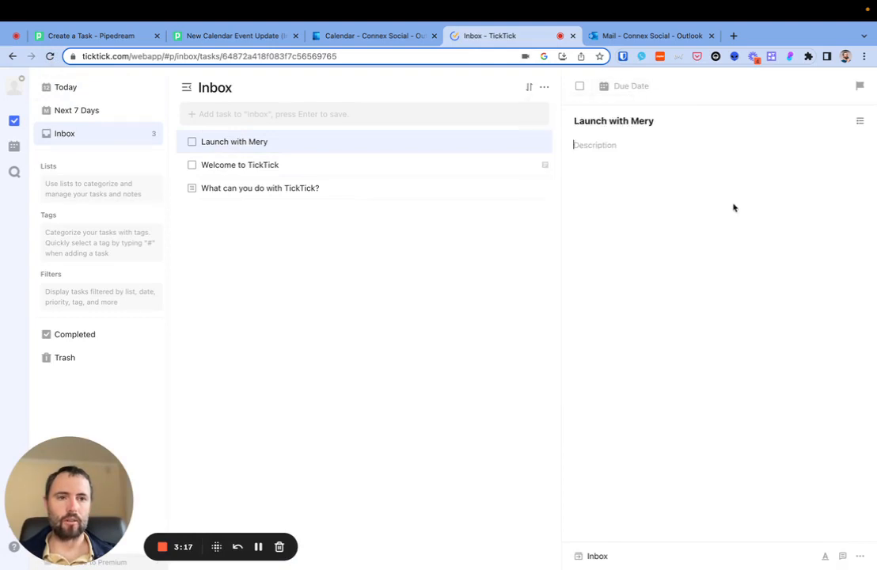
pyautogui.click(861, 122)
pyautogui.click(861, 123)
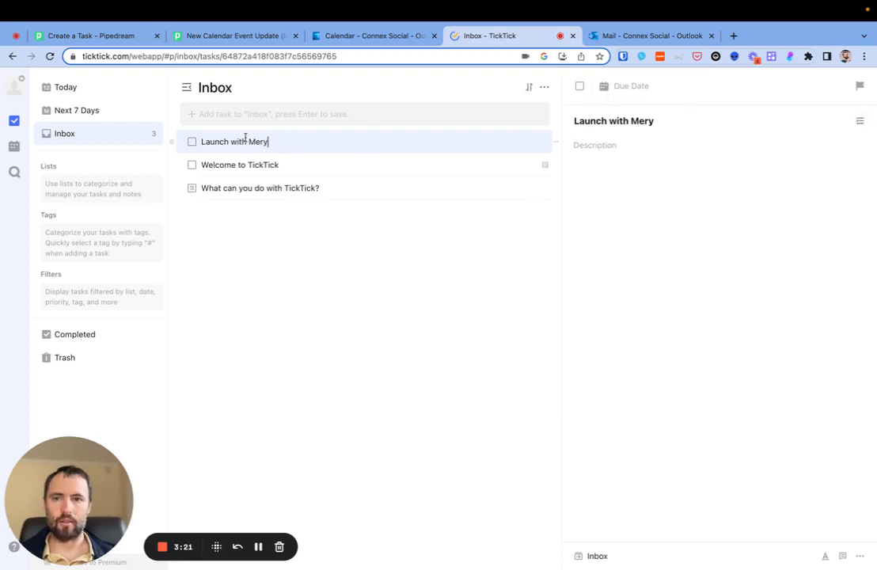
pyautogui.rightClick(556, 145)
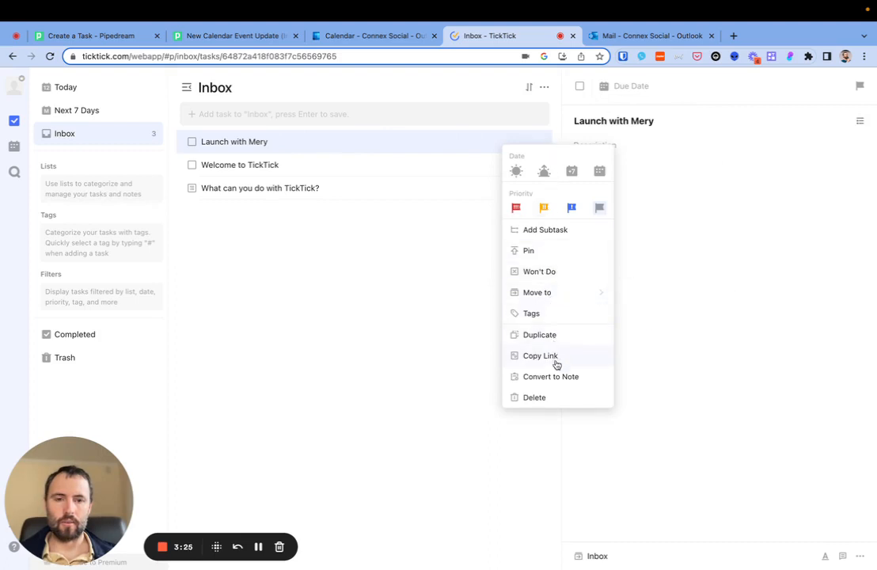
pyautogui.click(410, 327)
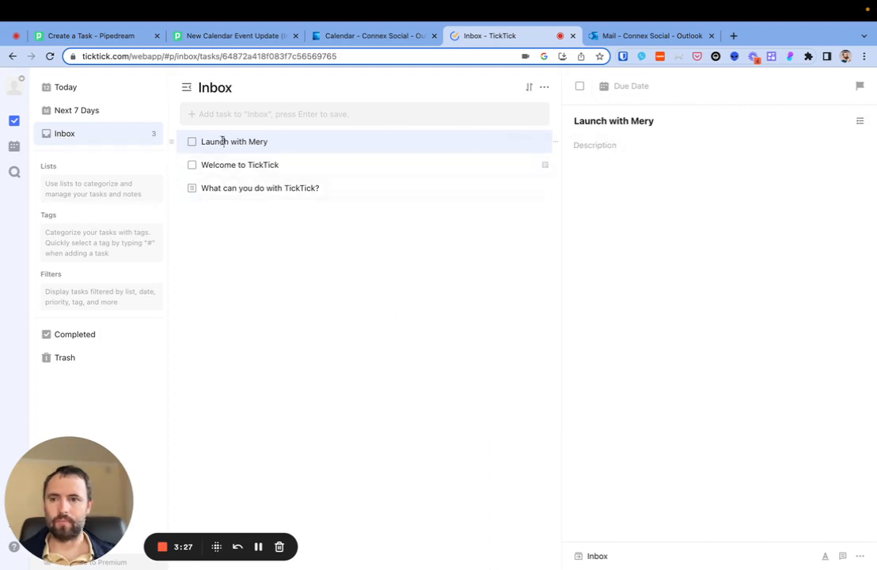
# - Look for the new task in TickTick's Today, Next 7 Days and calendar views, and return to the task list
pyautogui.click(86, 112)
pyautogui.click(89, 93)
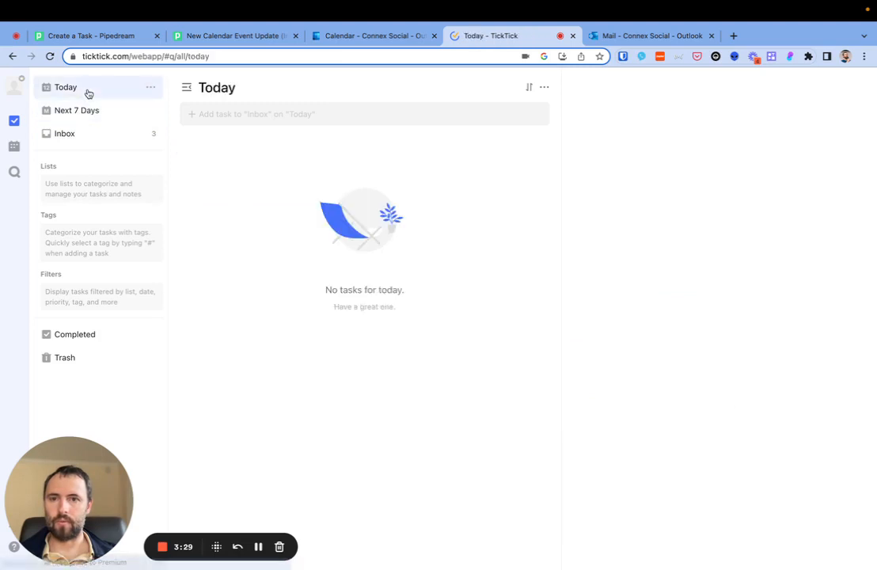
pyautogui.click(88, 112)
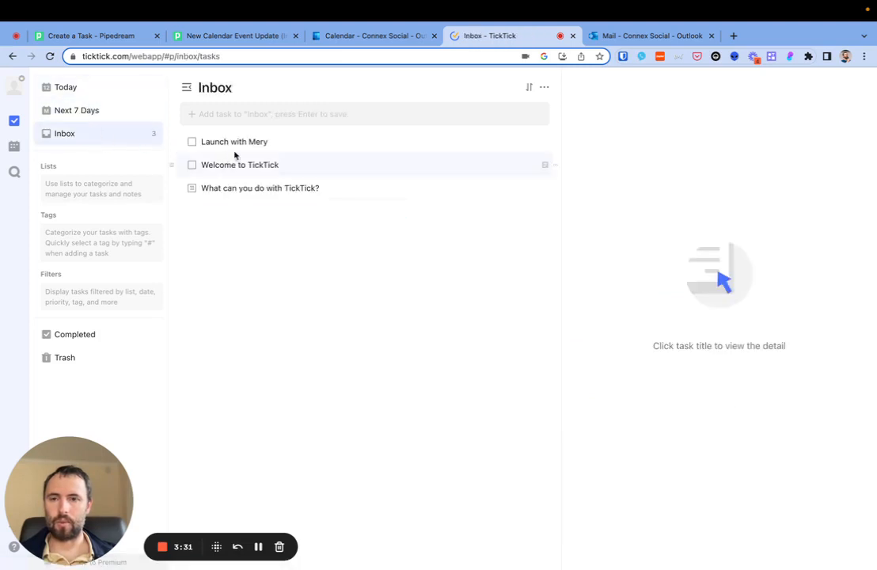
pyautogui.click(15, 146)
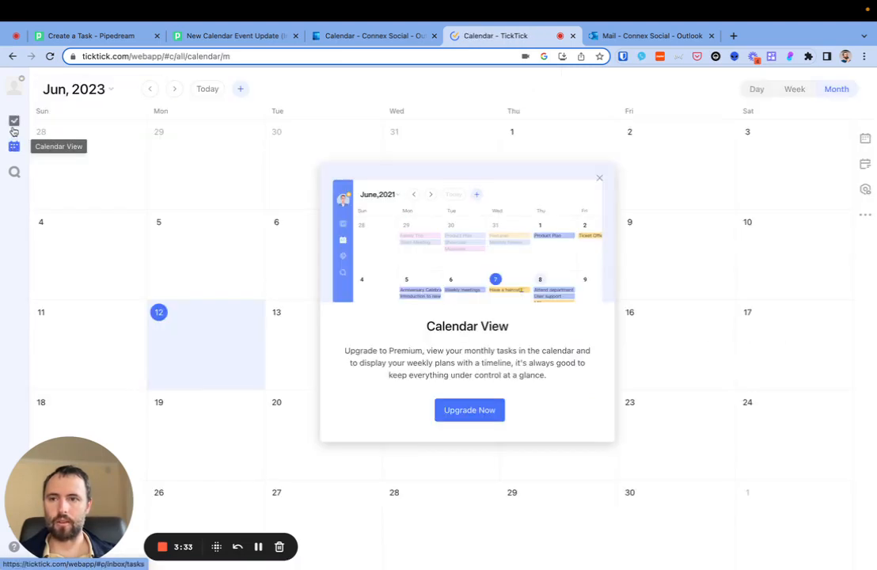
pyautogui.click(14, 121)
# - Check the 8 AM event in Outlook and review the date mappings in the Create a Task workflow
pyautogui.click(354, 35)
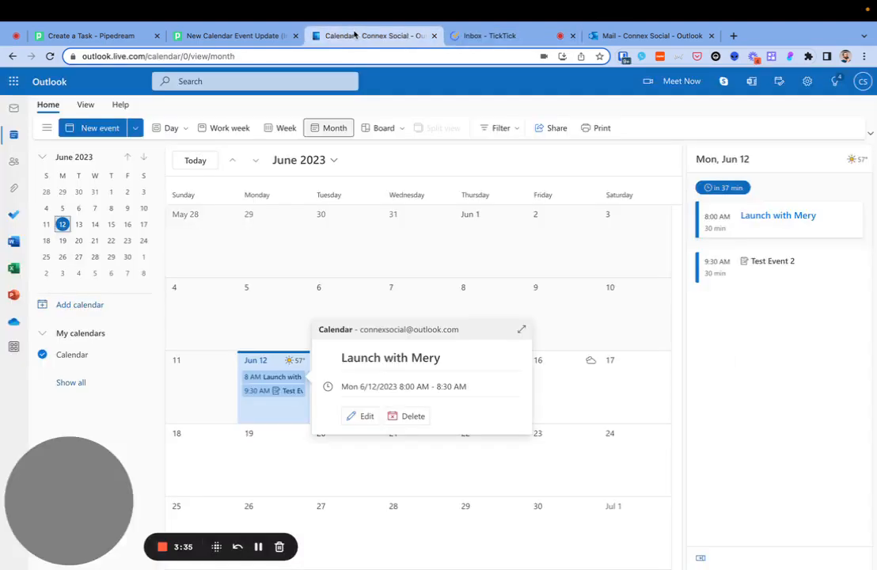
pyautogui.click(95, 35)
pyautogui.scroll(6, 313, 294)
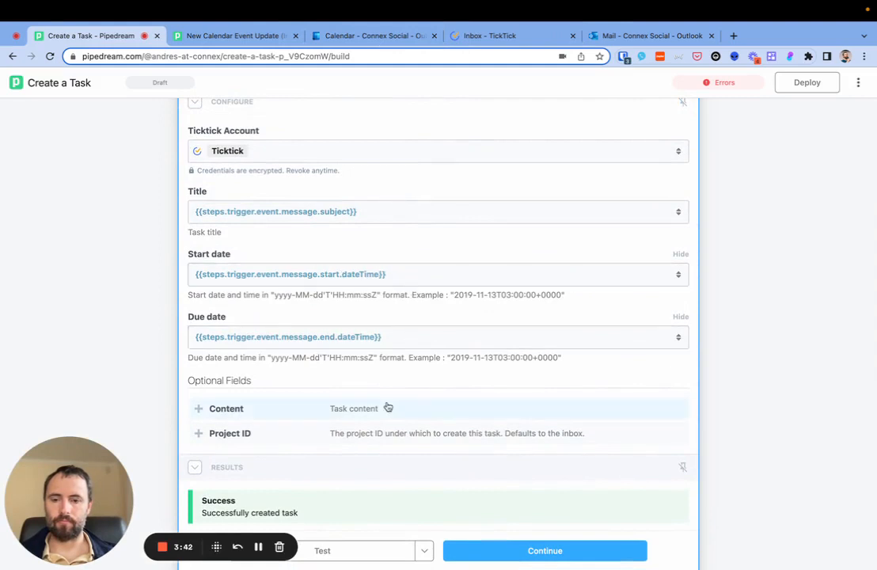
# - Glance at the calendar event update workflow and the Outlook calendar, and reopen the new task in TickTick to recheck its due date
pyautogui.click(238, 36)
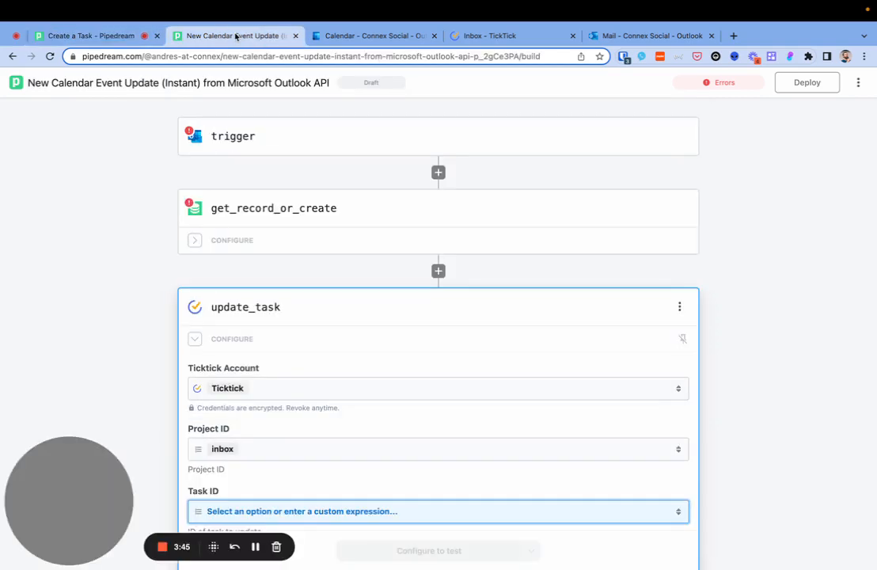
pyautogui.click(351, 35)
pyautogui.click(458, 36)
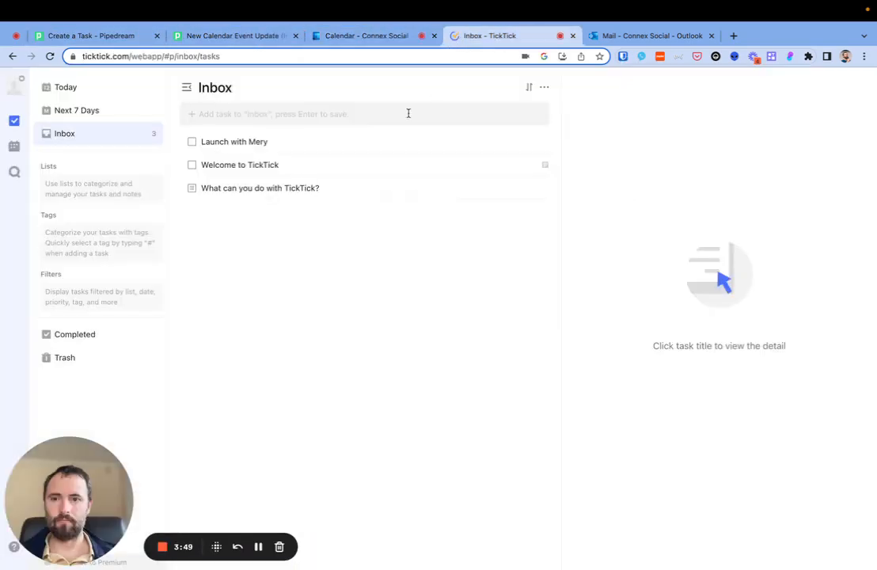
pyautogui.click(245, 141)
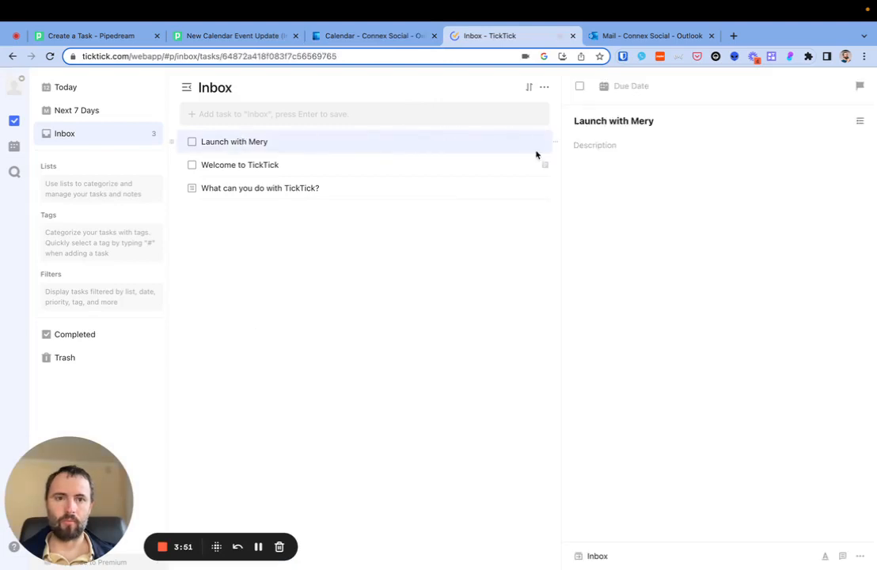
pyautogui.click(259, 547)
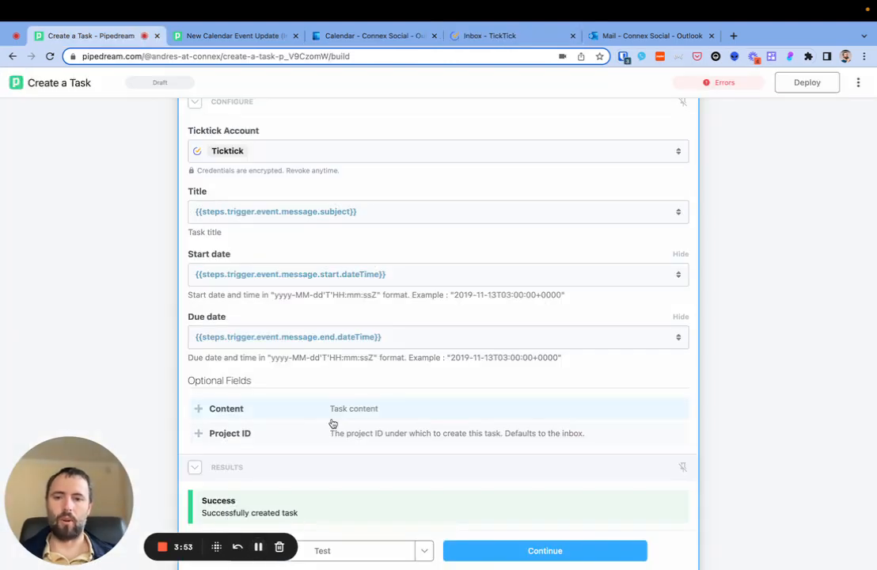
# - Create a data store named "Outlook Calendar TickTick integration" for the has_key_or_create step
pyautogui.scroll(-8, 333, 424)
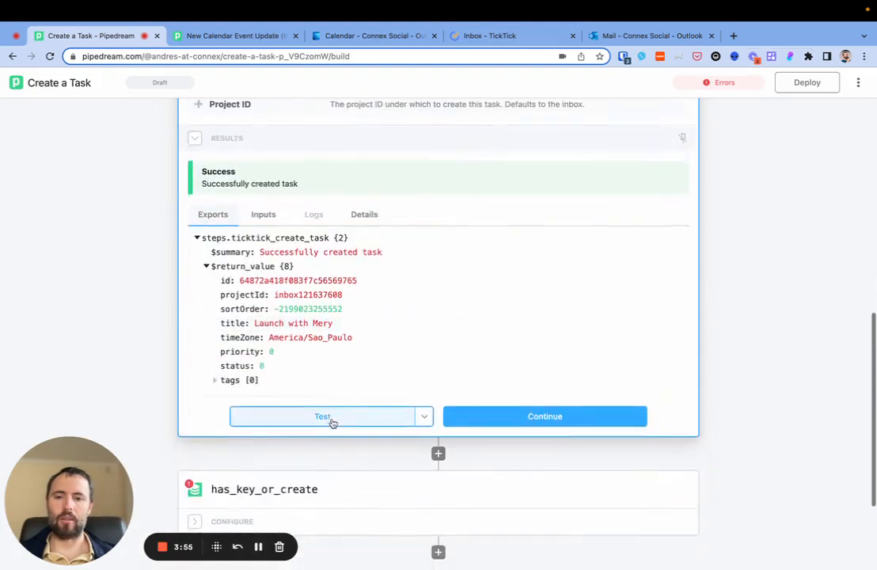
pyautogui.scroll(-1, 368, 402)
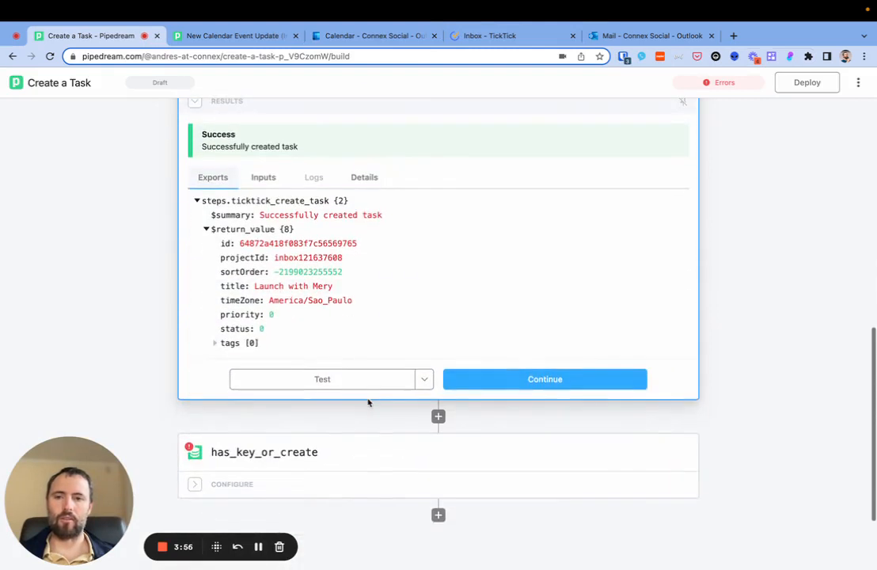
pyautogui.click(480, 380)
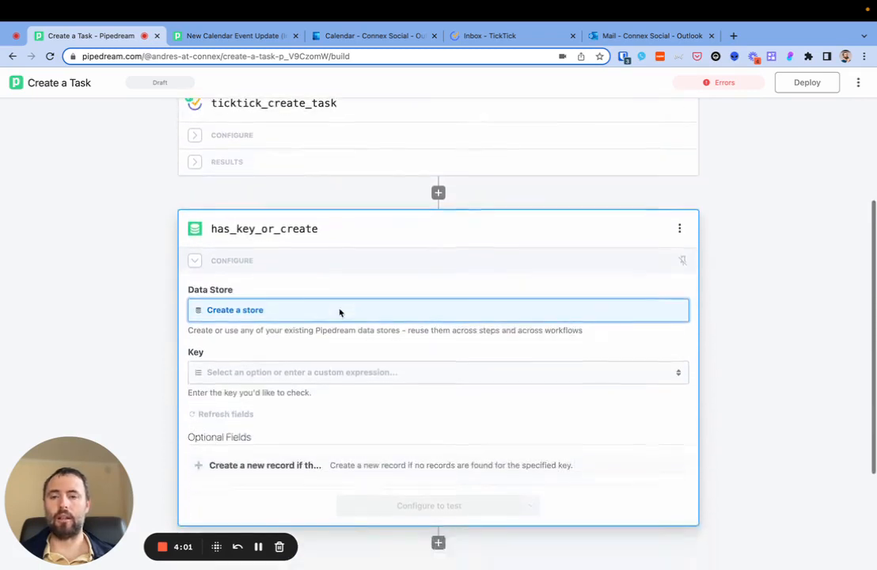
pyautogui.click(340, 312)
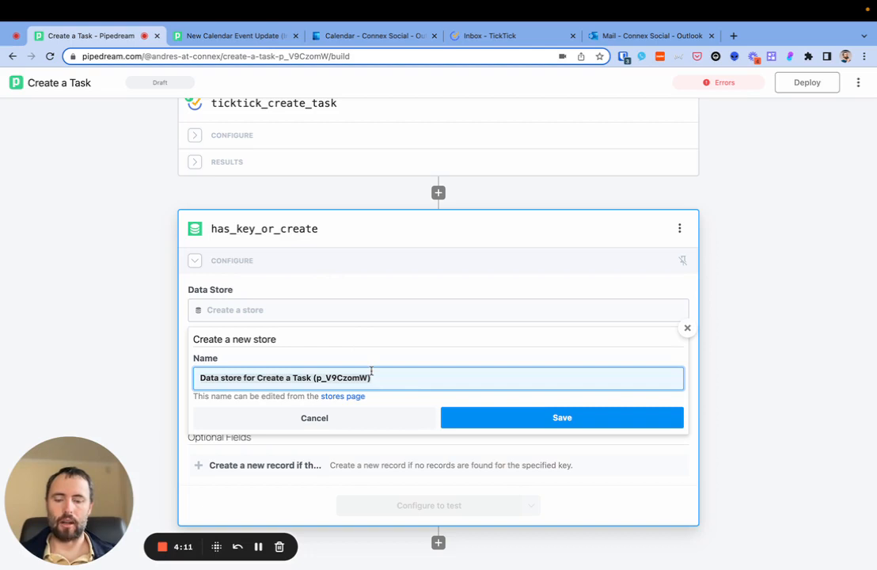
pyautogui.write('T')
pyautogui.press('BackSpace')
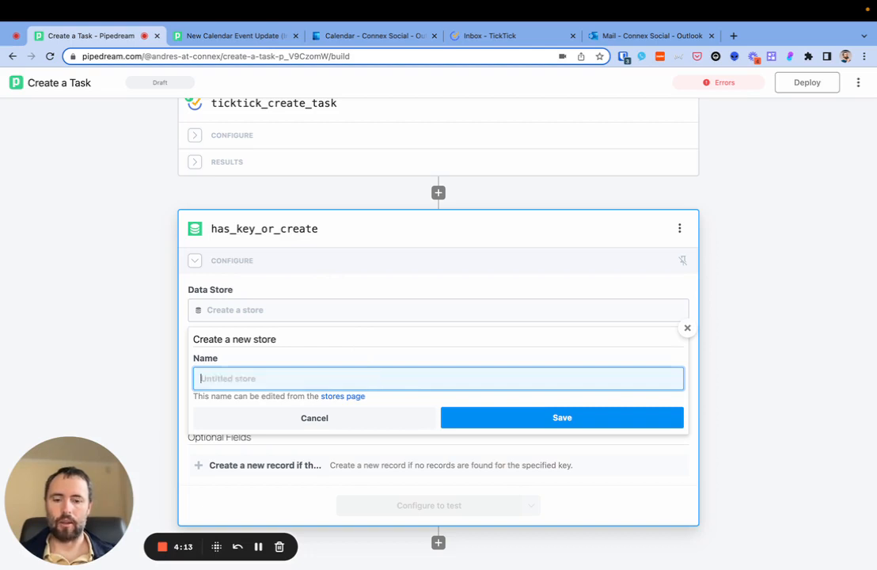
pyautogui.write('Outlook Calendar TickTi')
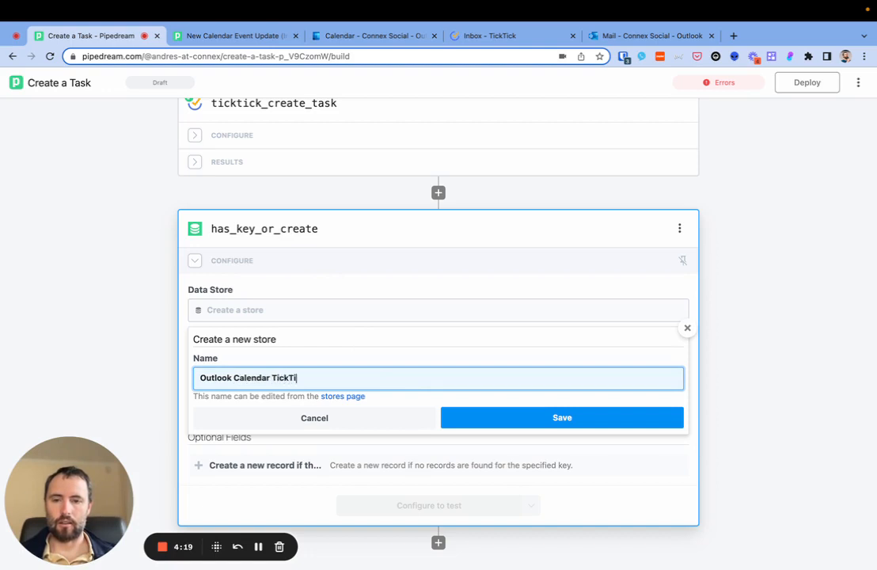
pyautogui.write('ck integt')
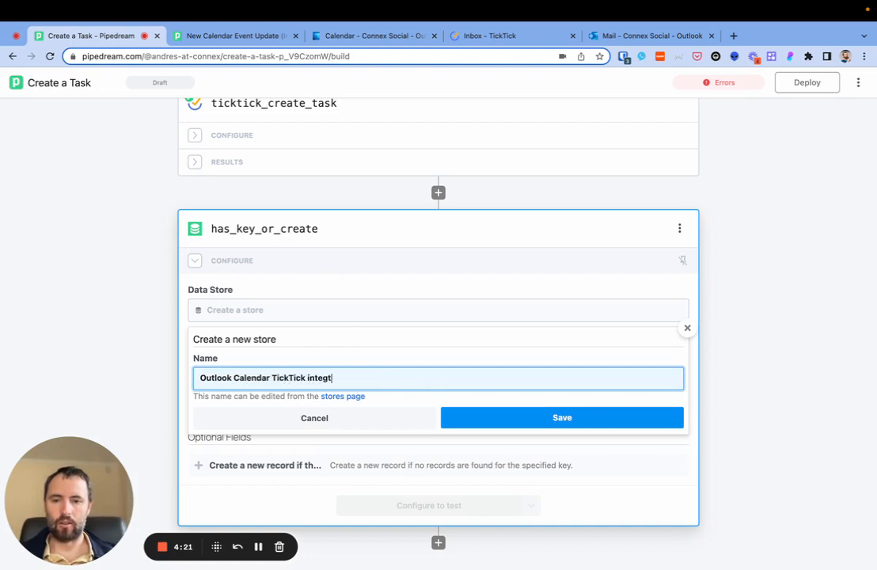
pyautogui.press('BackSpace')
pyautogui.write('ration')
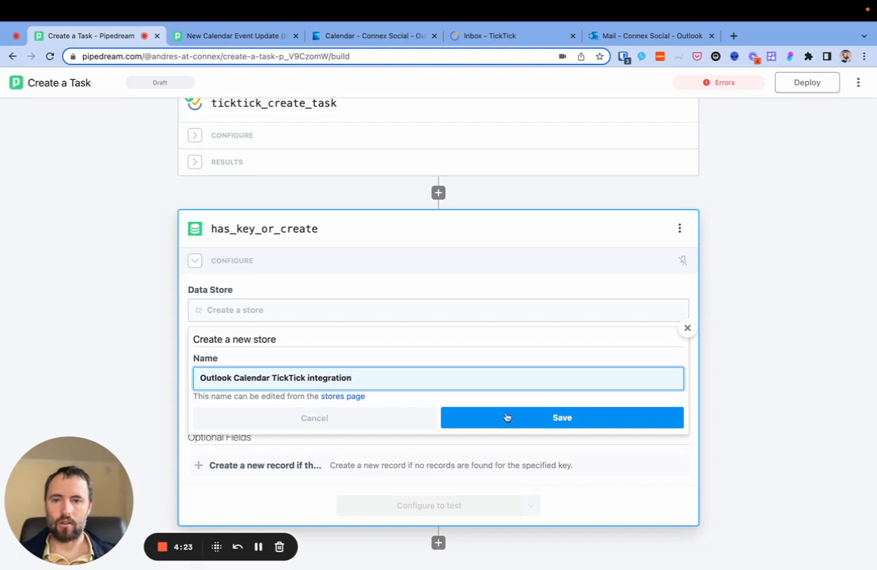
pyautogui.click(475, 418)
# - Add the optional "Create a new record if the key is not found?" field to the has_key_or_create step
pyautogui.click(435, 381)
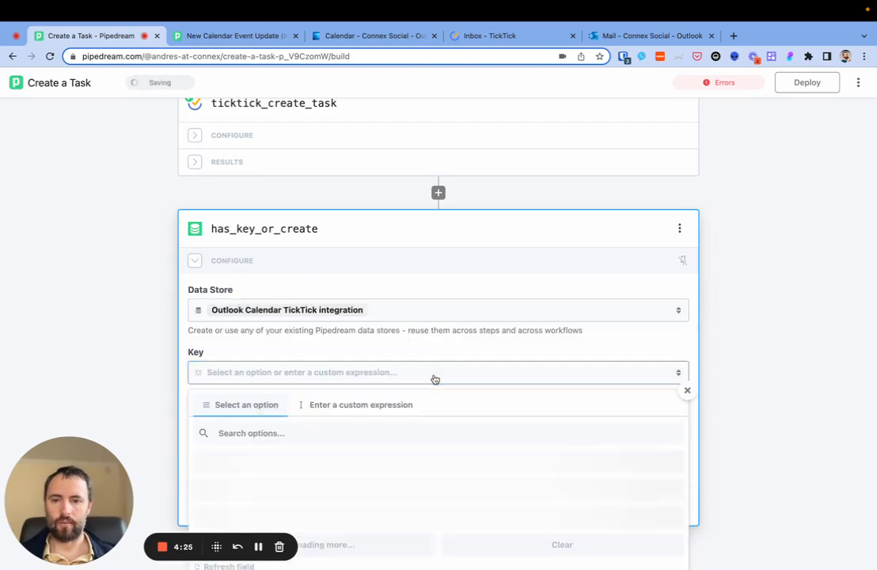
pyautogui.scroll(-1, 435, 380)
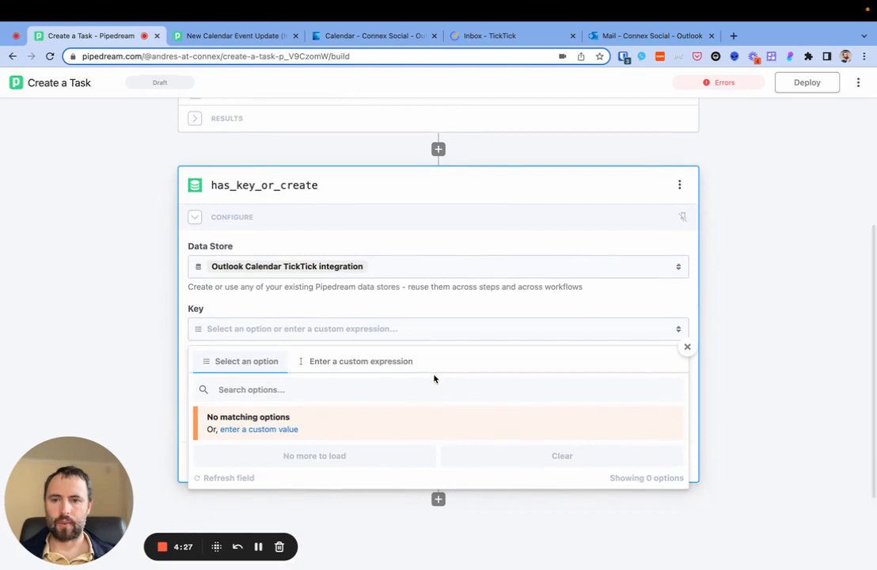
pyautogui.click(385, 333)
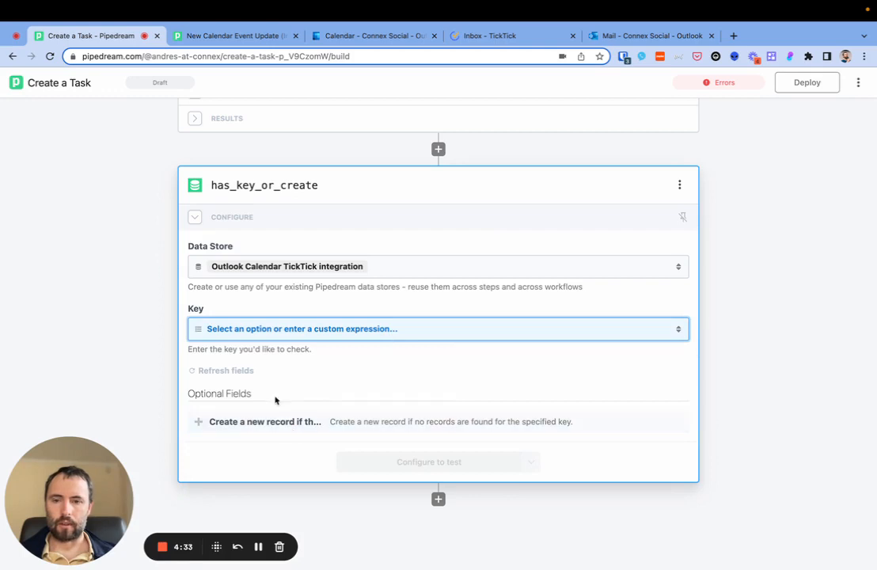
pyautogui.click(279, 426)
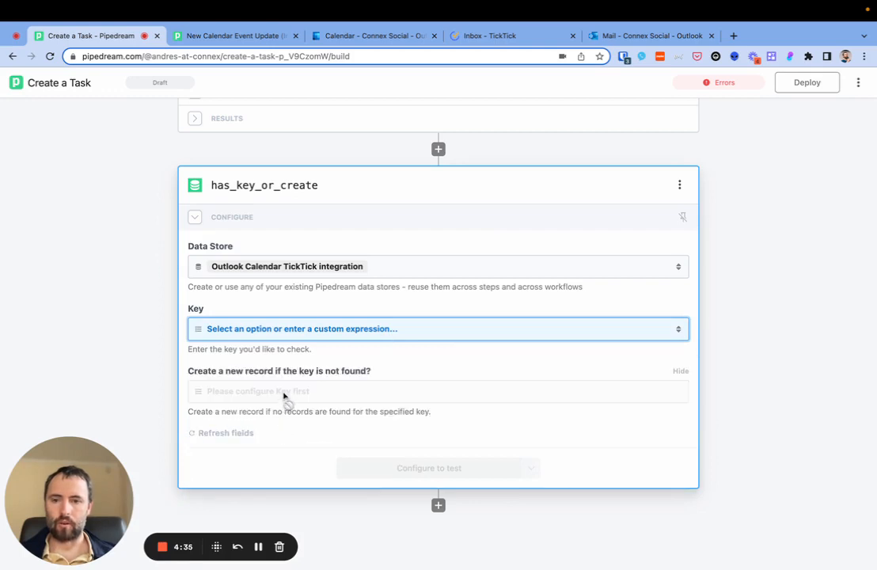
# - Set the Key to the custom expression {{steps.trigger.event.message.id}} and choose Yes for creating a new record if the key is not found
pyautogui.click(305, 336)
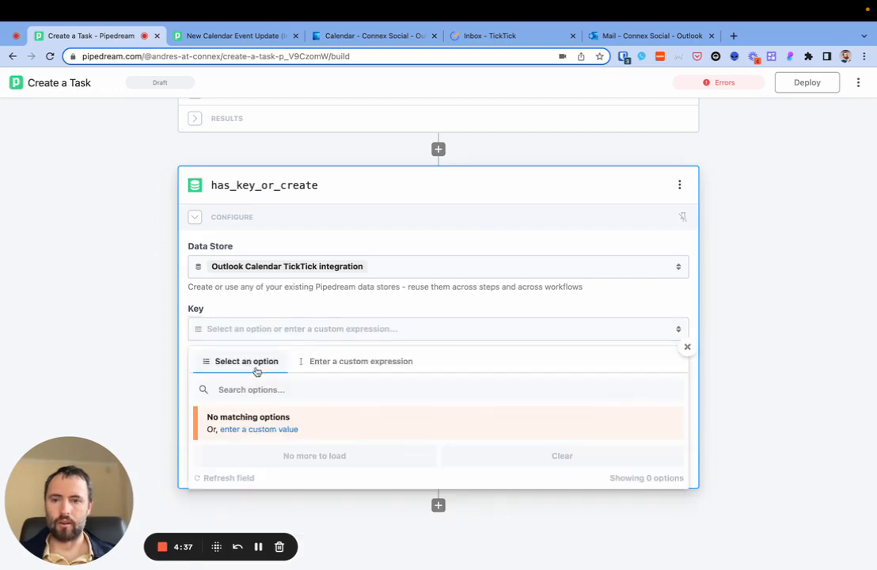
pyautogui.click(322, 363)
pyautogui.scroll(-1, 321, 369)
pyautogui.scroll(-1, 321, 369)
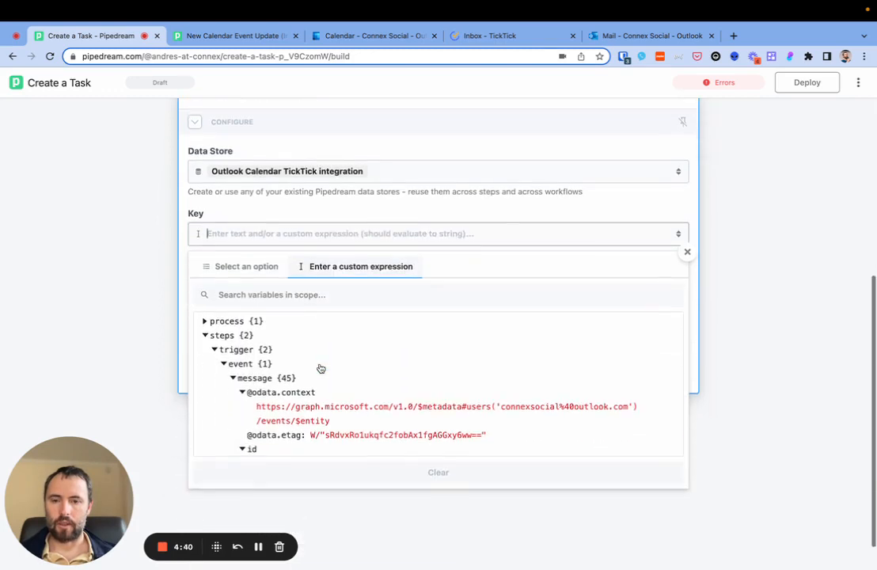
pyautogui.click(281, 301)
pyautogui.write('id')
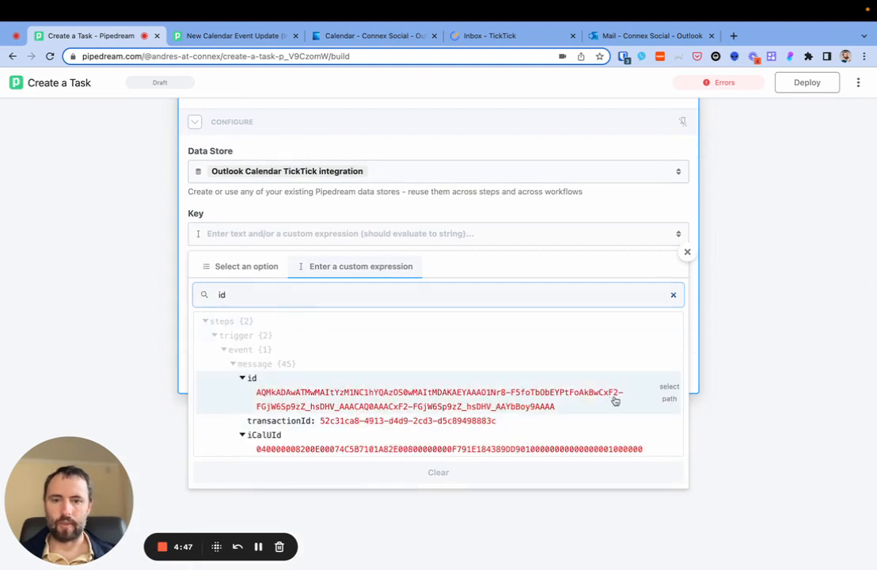
pyautogui.scroll(1, 615, 400)
pyautogui.scroll(-2, 613, 402)
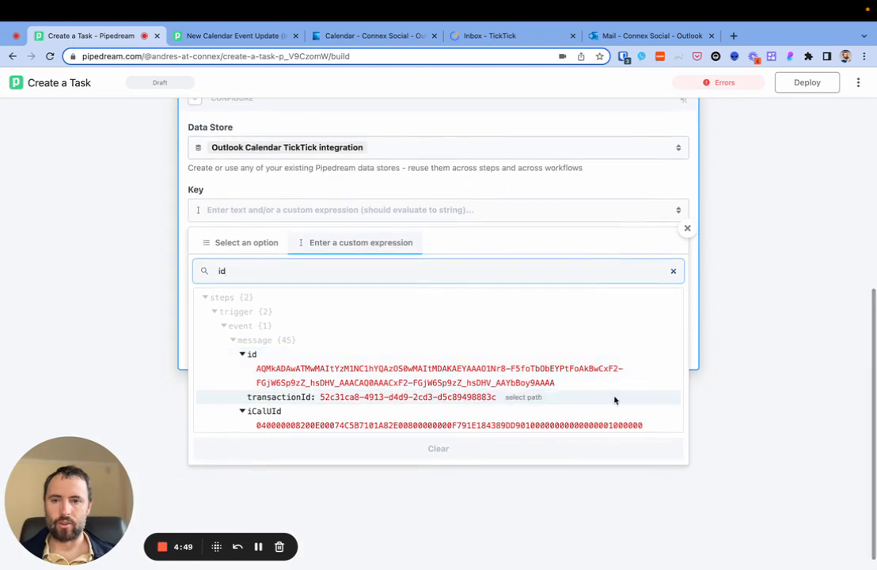
pyautogui.scroll(-2, 645, 367)
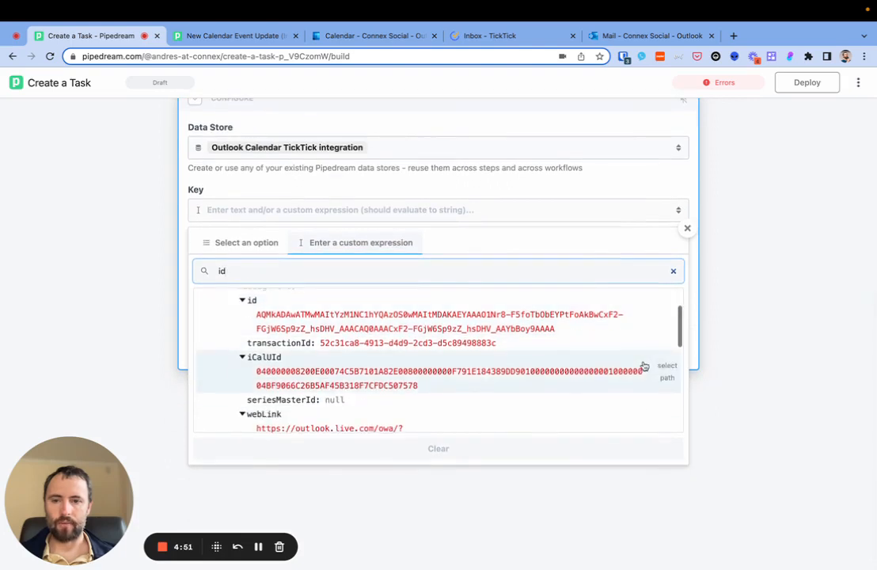
pyautogui.scroll(1, 651, 357)
pyautogui.click(666, 346)
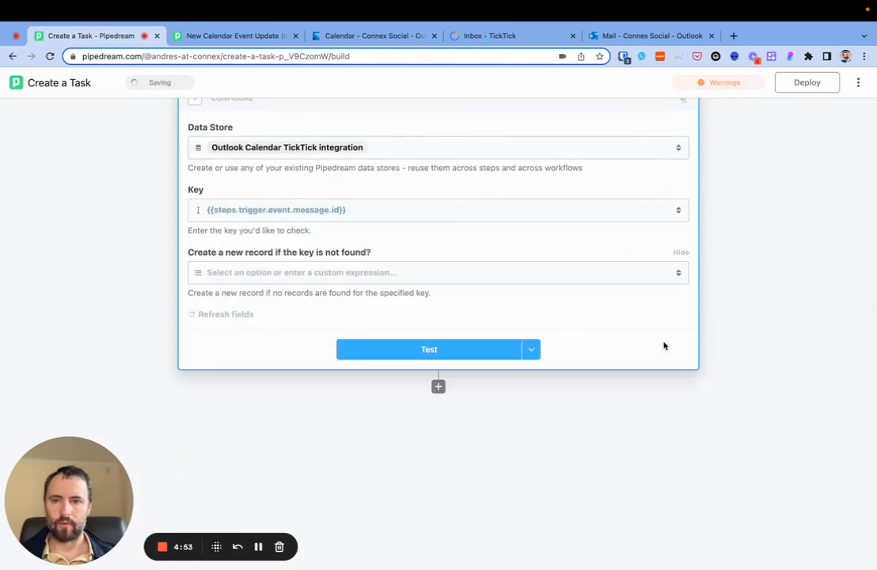
pyautogui.click(376, 275)
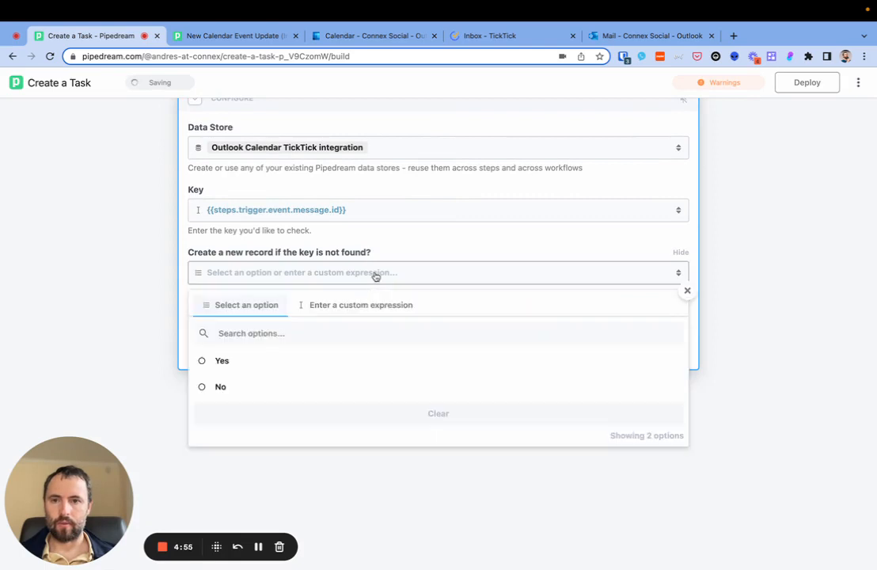
pyautogui.click(256, 361)
# - Map the record's Value to {{steps.ticktick_create_task.$return_value.id}} and test the has_key_or_create step
pyautogui.click(271, 333)
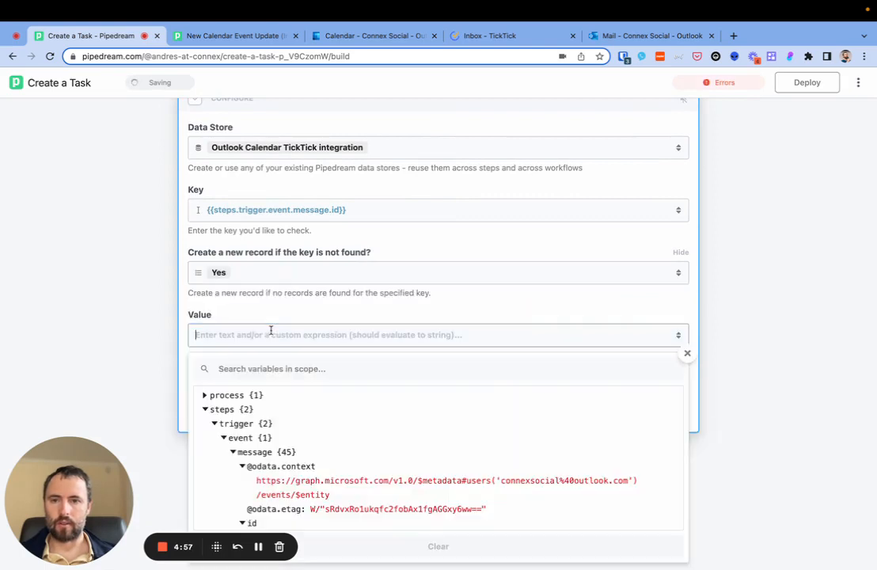
pyautogui.scroll(-2, 270, 361)
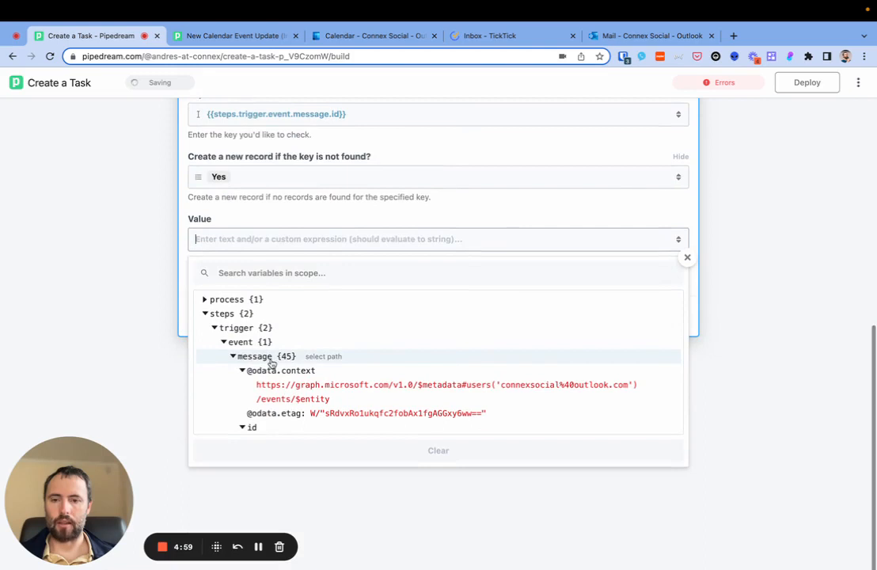
pyautogui.scroll(-3, 274, 412)
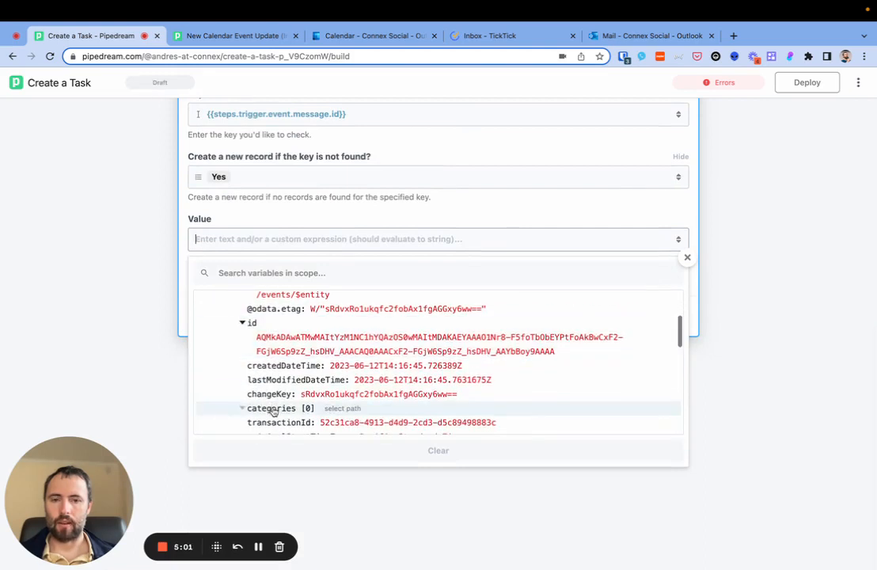
pyautogui.scroll(5, 269, 412)
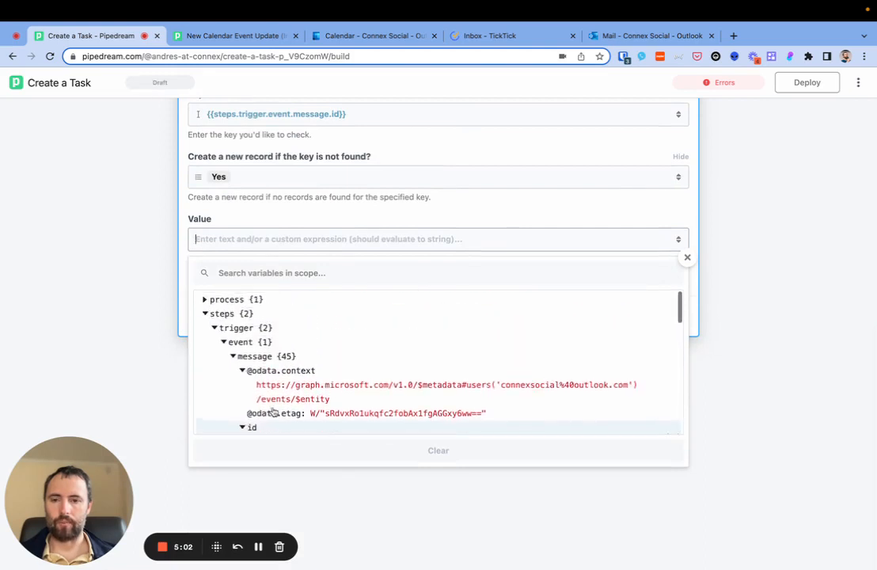
pyautogui.click(205, 314)
pyautogui.click(205, 315)
pyautogui.click(214, 328)
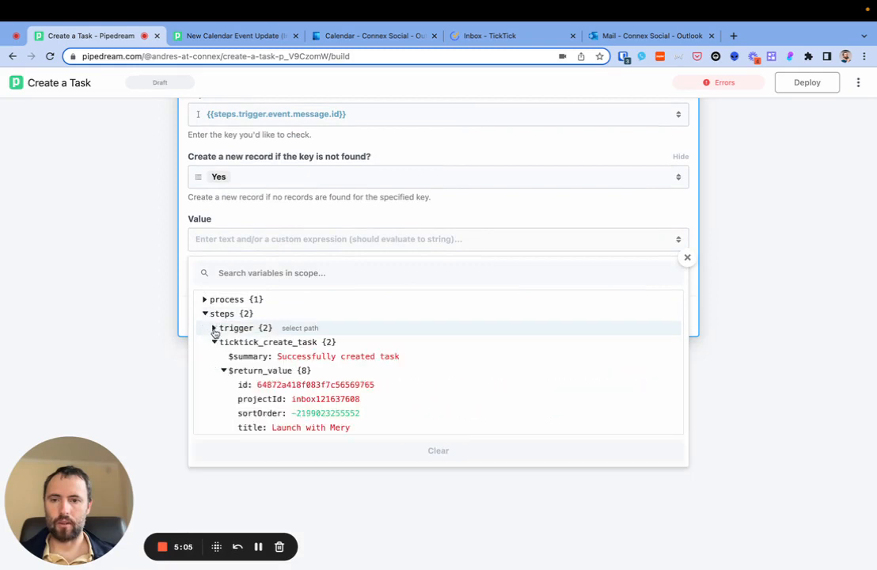
pyautogui.scroll(-1, 286, 366)
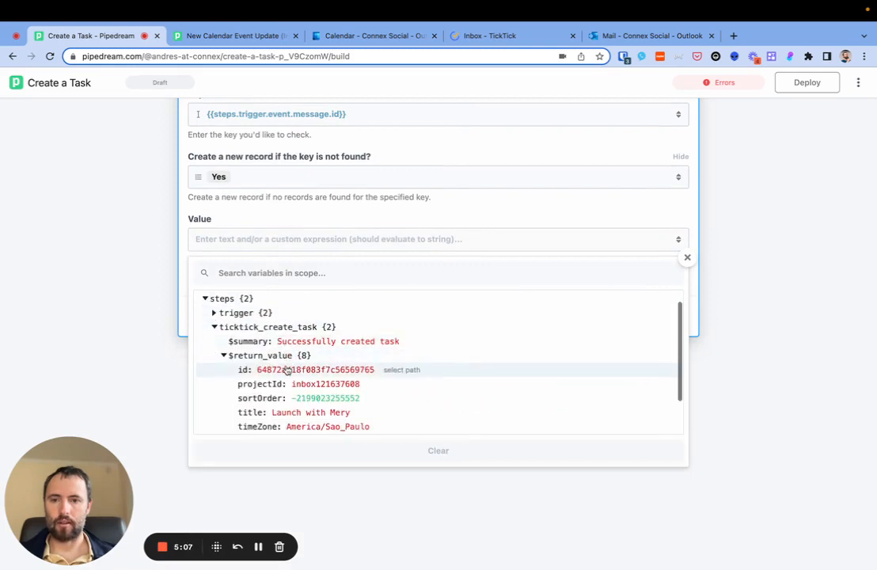
pyautogui.click(287, 372)
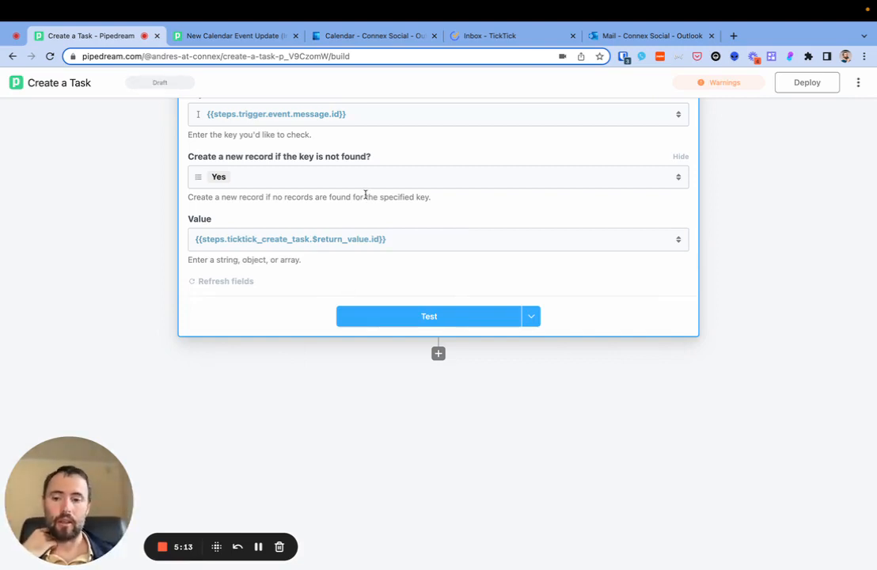
pyautogui.click(410, 320)
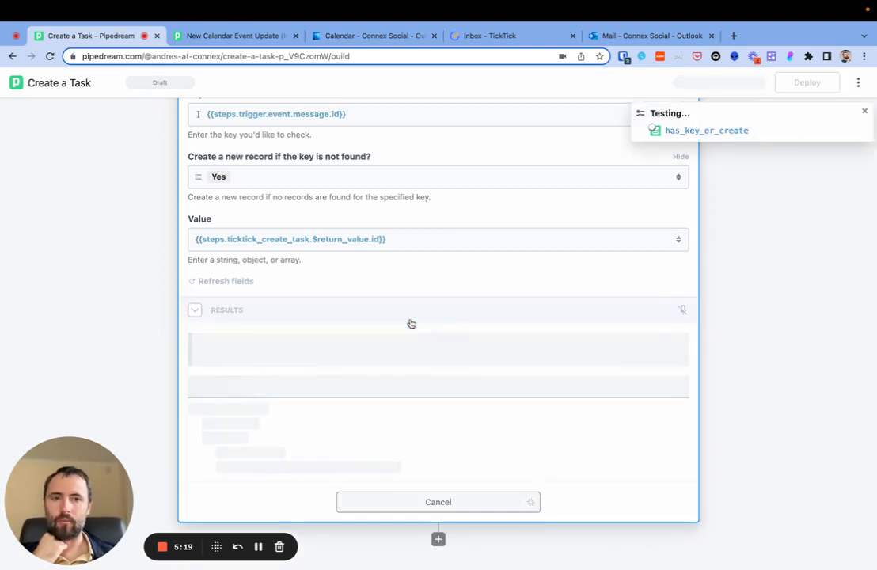
# - Switch to the New Calendar Event Update workflow and connect the existing Microsoft Outlook account to its trigger
pyautogui.click(230, 37)
pyautogui.click(286, 140)
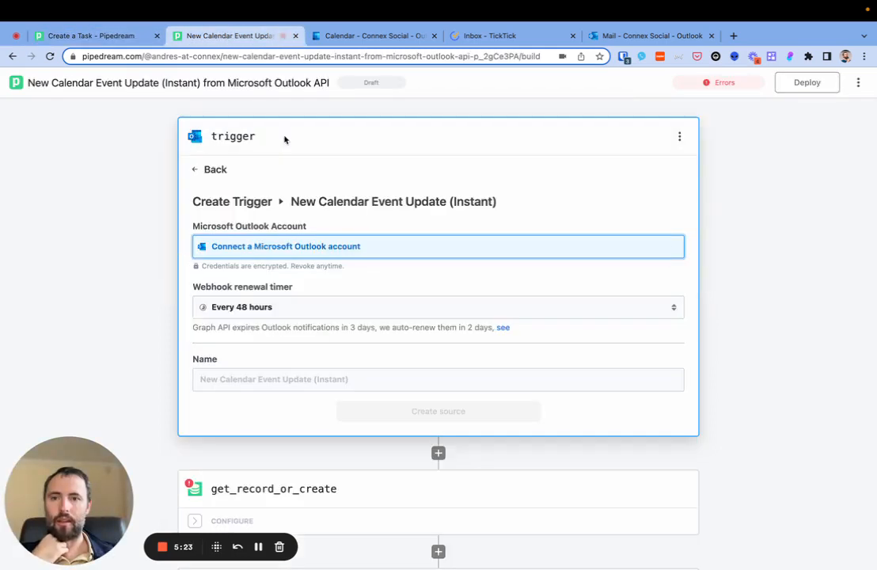
pyautogui.click(296, 247)
pyautogui.click(296, 308)
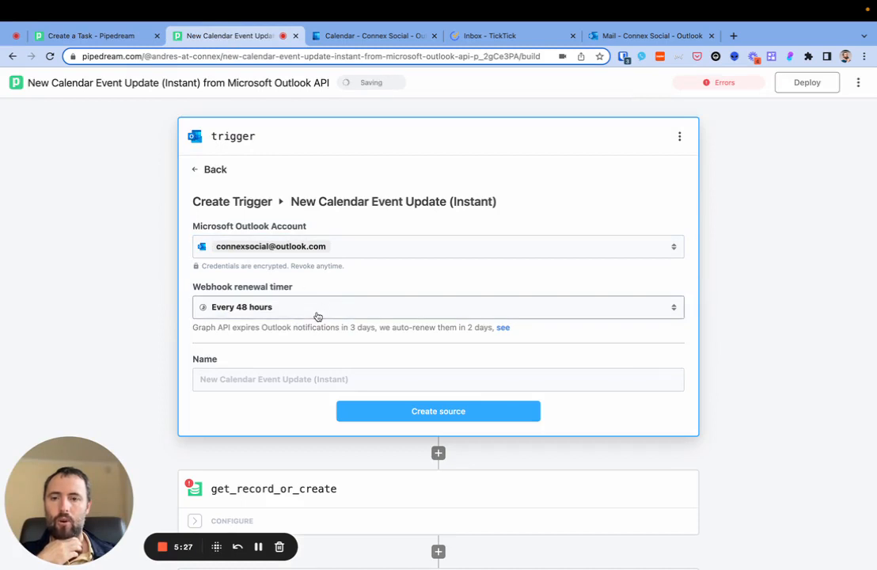
# - Set the trigger's webhook renewal timer to every 10 minutes and create the source
pyautogui.click(318, 316)
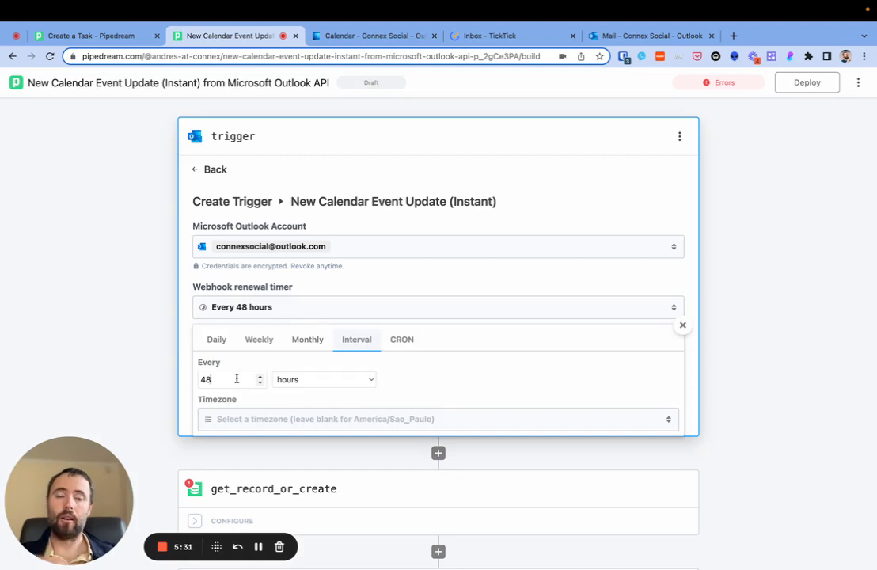
pyautogui.click(329, 380)
pyautogui.click(327, 366)
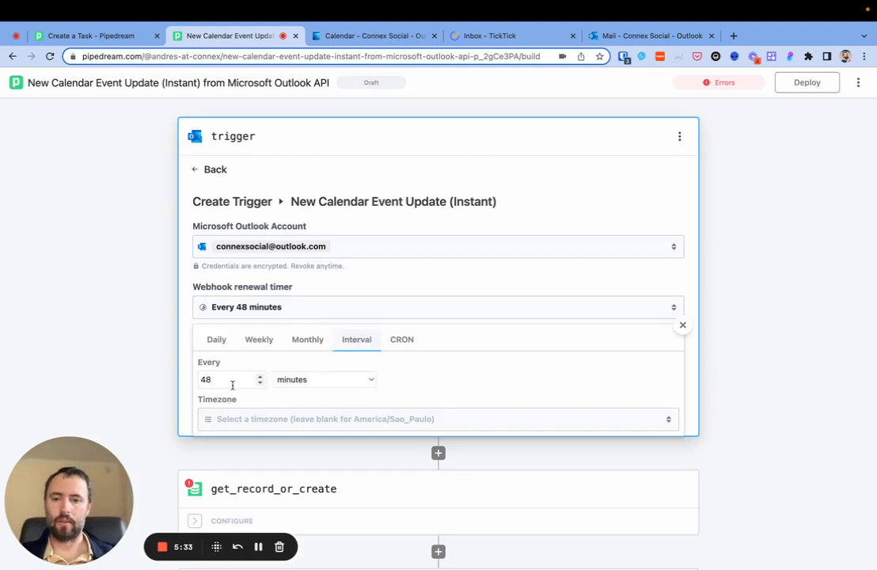
pyautogui.write('10')
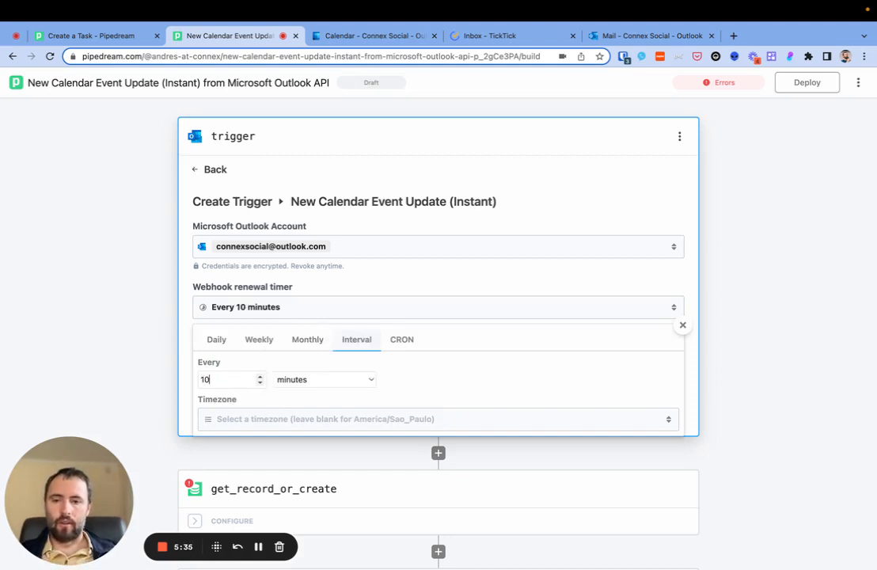
pyautogui.click(135, 373)
pyautogui.click(442, 412)
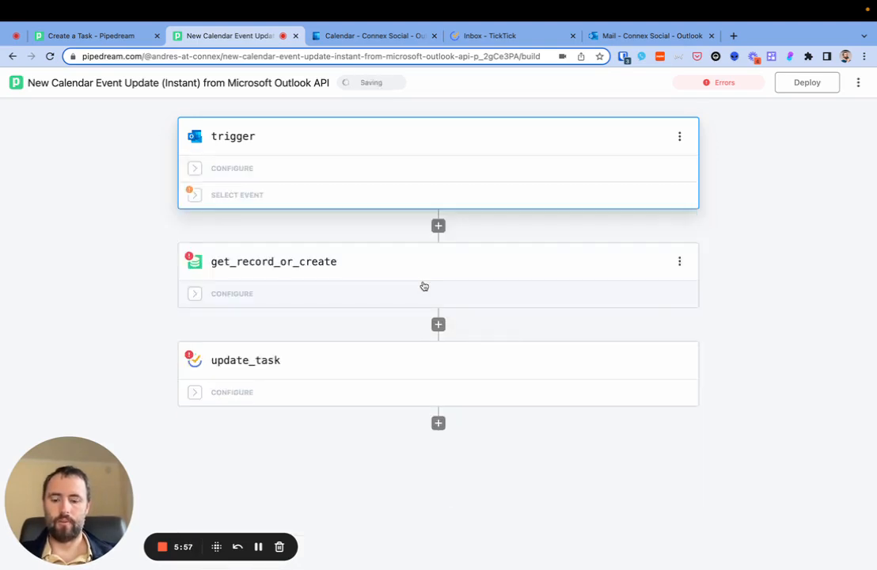
# - Select the second calendar update event as the trigger's test event and examine all of its message fields
pyautogui.click(244, 196)
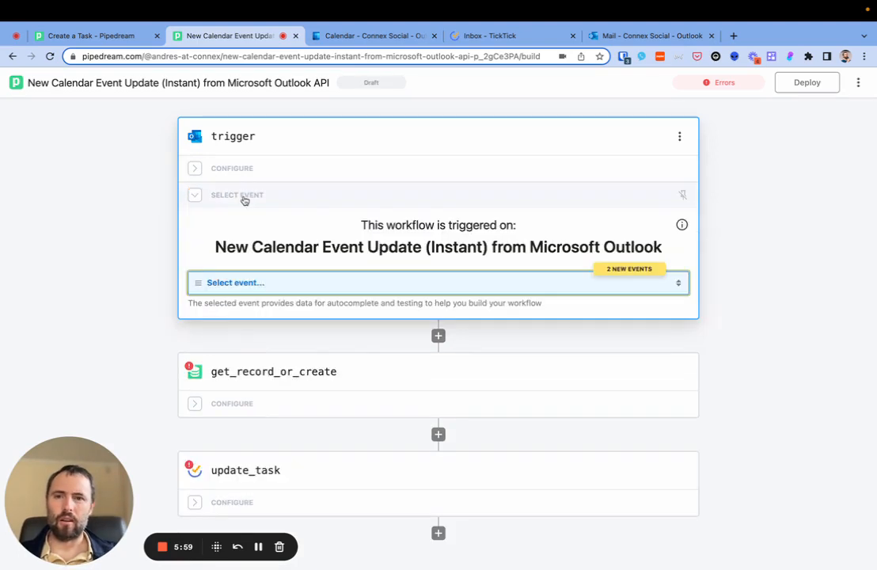
pyautogui.click(317, 284)
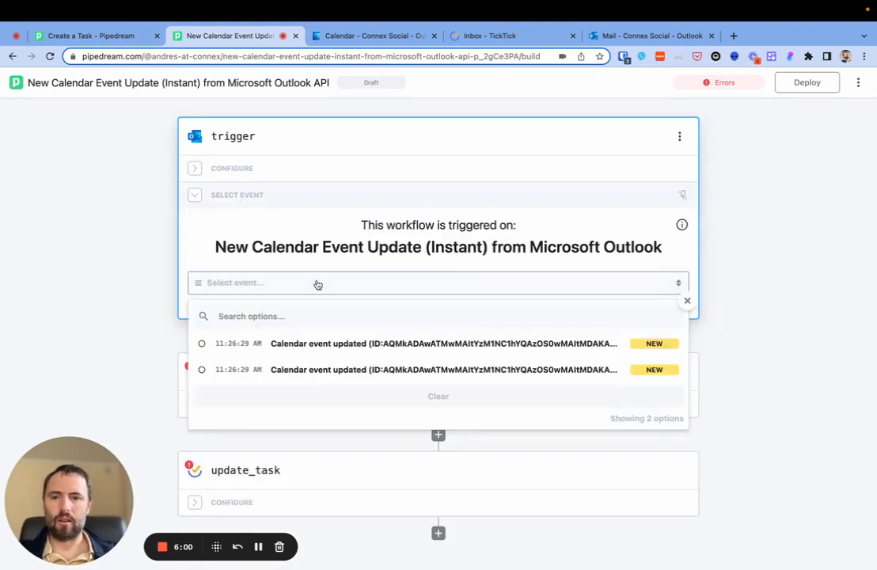
pyautogui.click(335, 369)
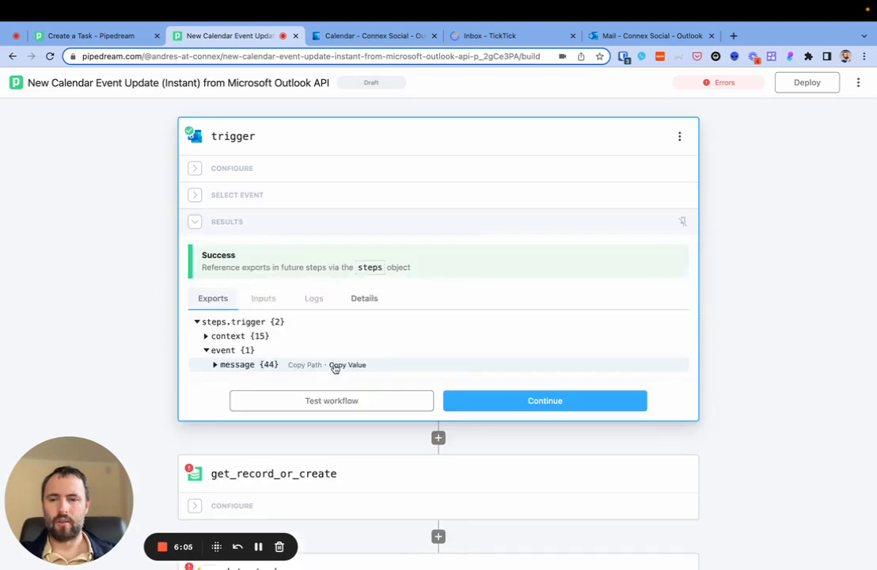
pyautogui.click(215, 366)
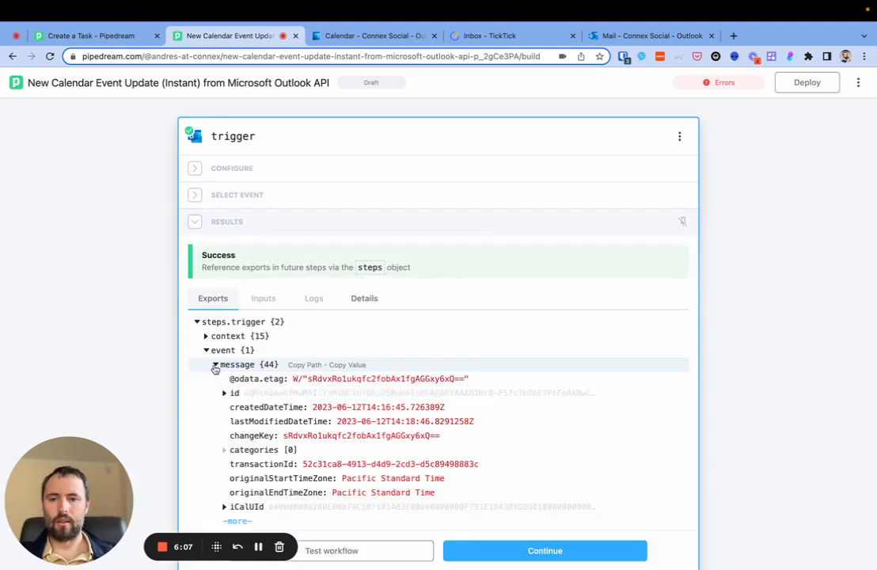
pyautogui.scroll(-2, 213, 369)
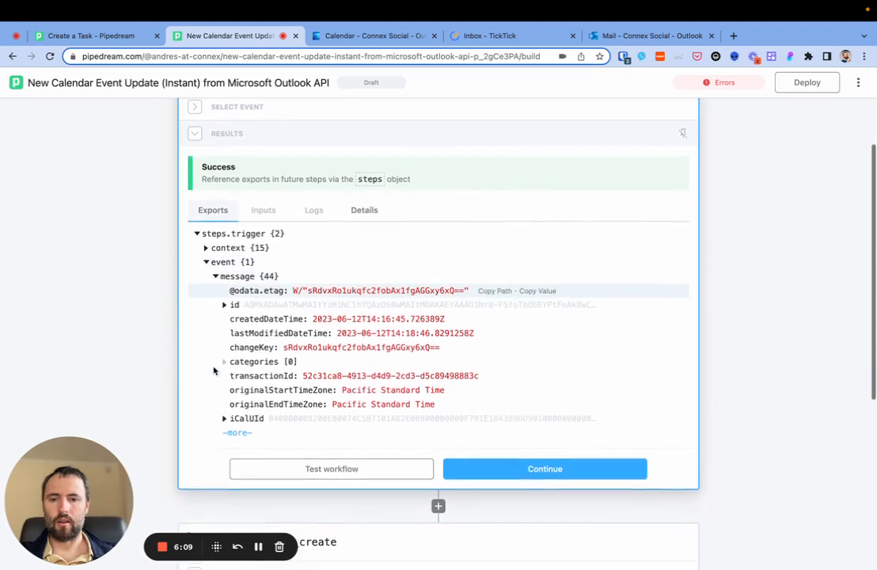
pyautogui.scroll(-1, 244, 443)
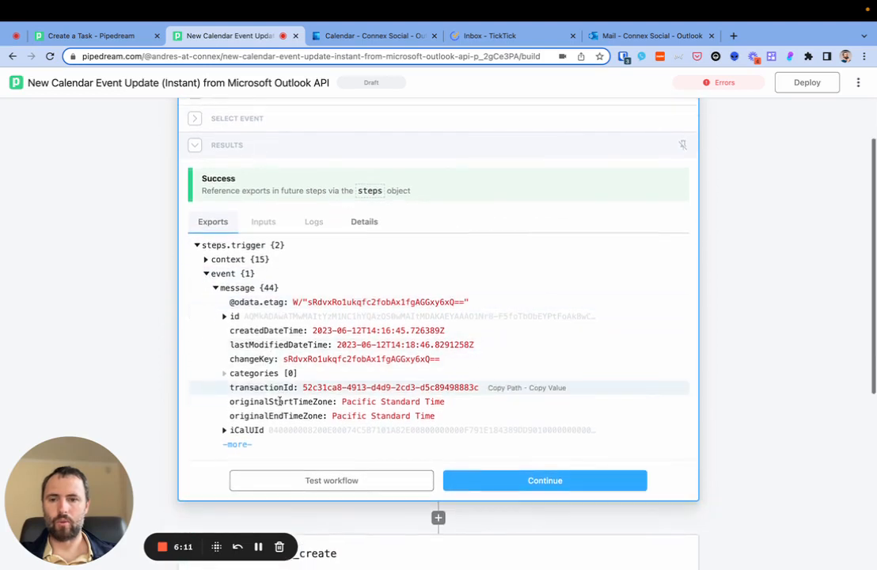
pyautogui.click(242, 445)
pyautogui.scroll(-1, 237, 449)
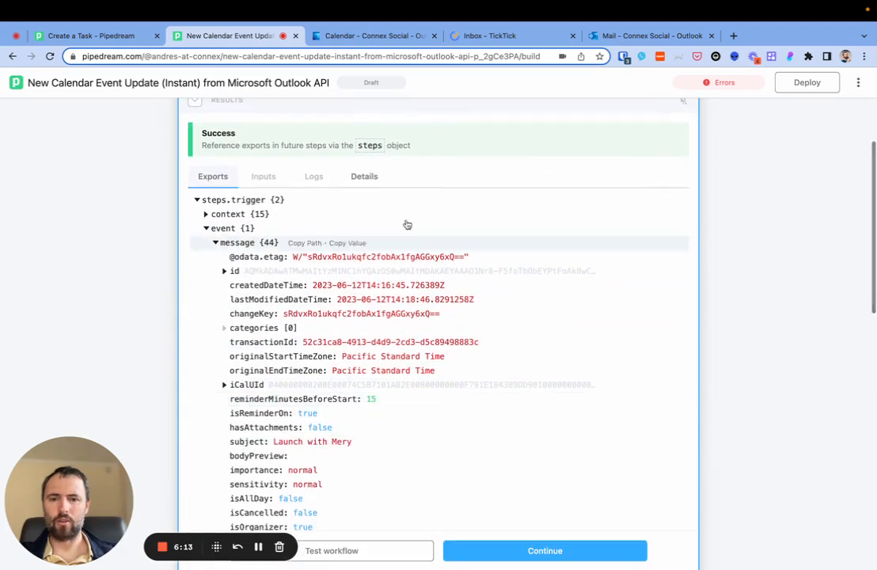
# - Switch to the Outlook calendar, replace the person's name in the title of the June 12, 8:00 AM event, and save it
pyautogui.click(400, 36)
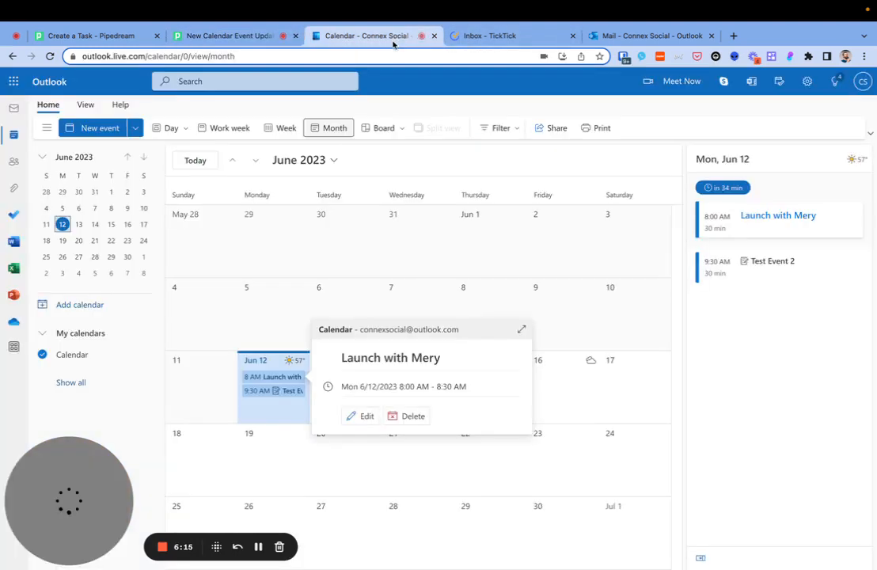
pyautogui.doubleClick(428, 358)
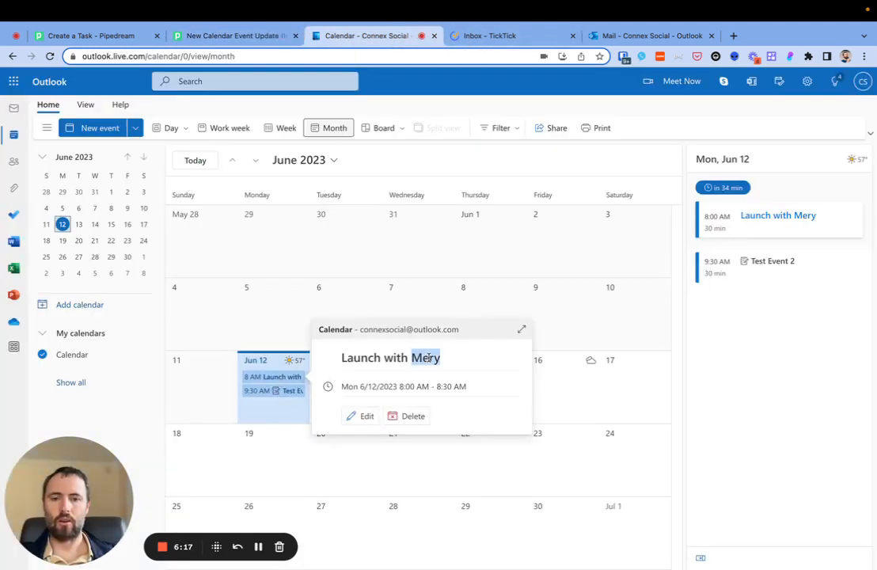
pyautogui.click(361, 415)
pyautogui.doubleClick(427, 326)
pyautogui.write('Anna')
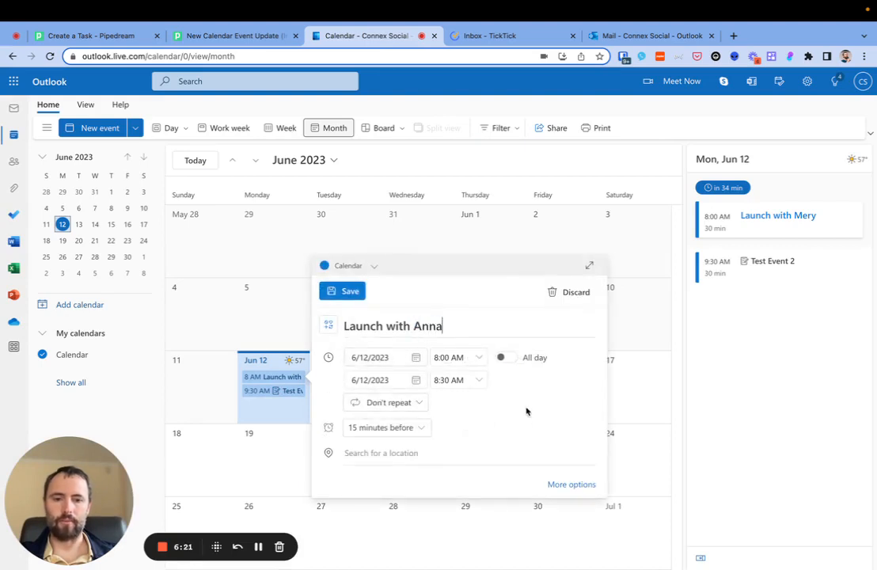
pyautogui.click(349, 290)
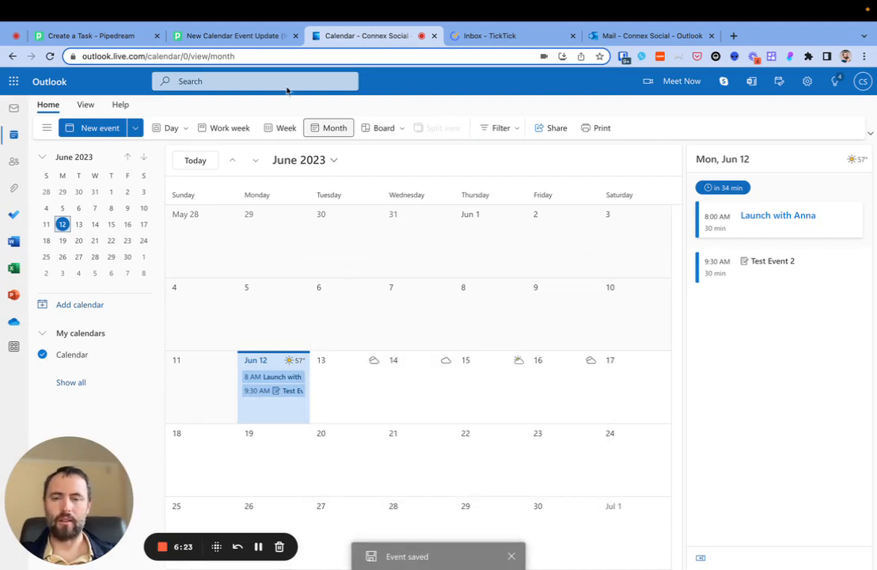
# - Return to the New Calendar Event Update workflow and select the newly received calendar update as the trigger's test event
pyautogui.click(238, 36)
pyautogui.scroll(2, 346, 239)
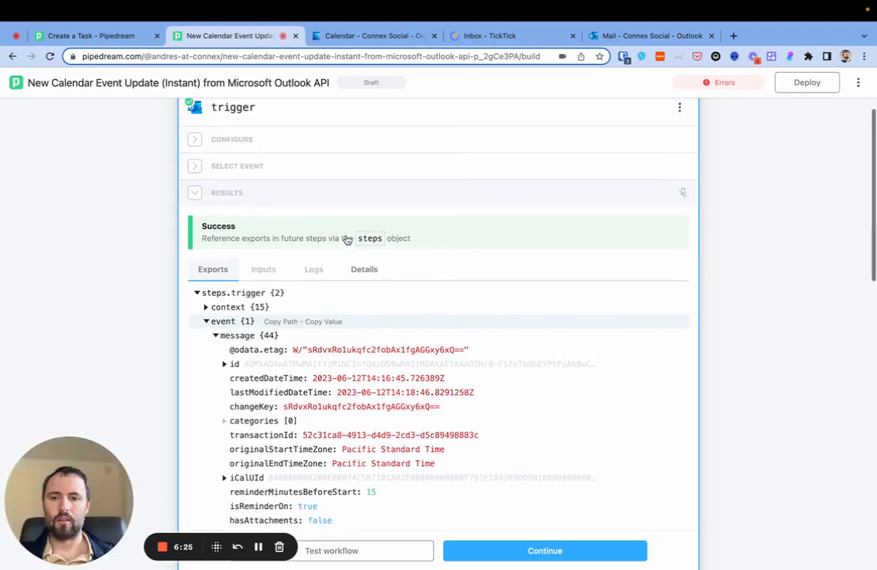
pyautogui.scroll(1, 346, 239)
pyautogui.click(196, 195)
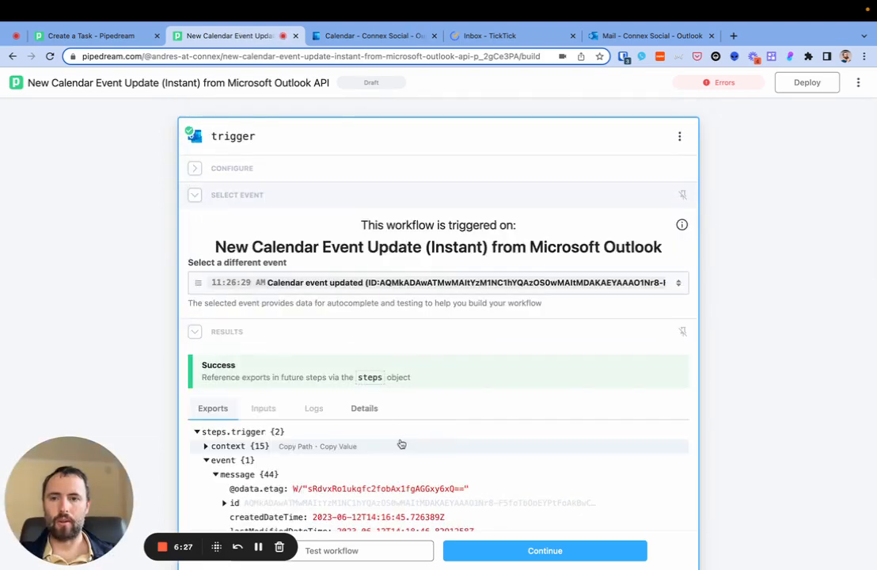
pyautogui.click(538, 284)
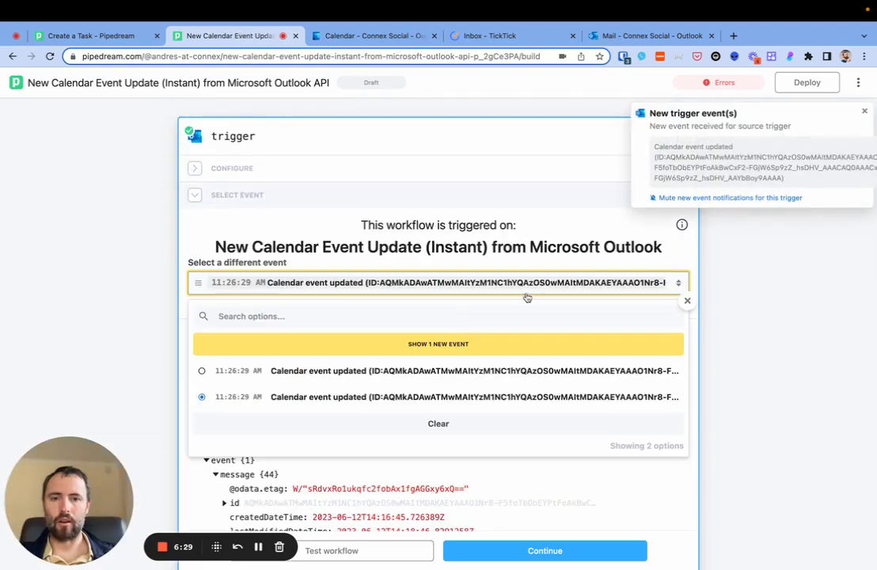
pyautogui.click(401, 345)
pyautogui.click(456, 347)
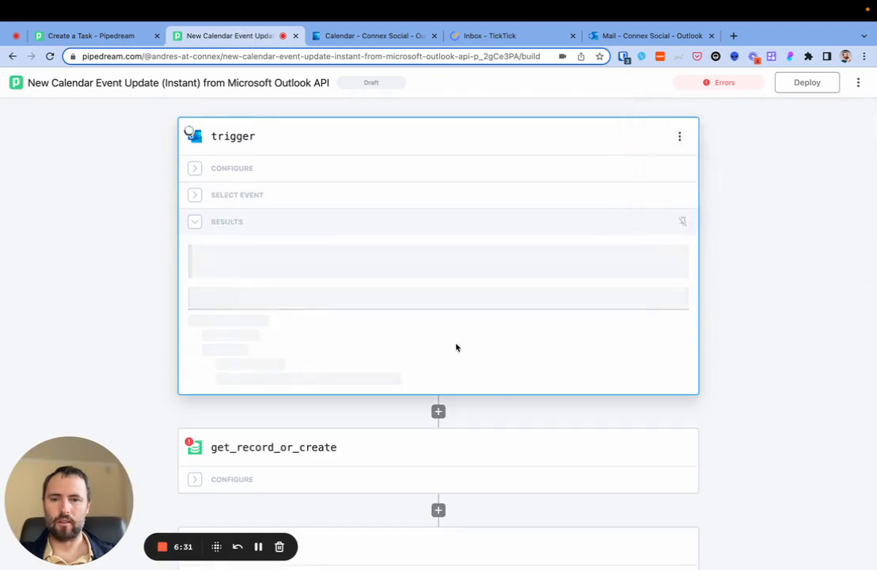
# - Examine the full message data of the newly selected trigger event, including its subject
pyautogui.scroll(-2, 401, 381)
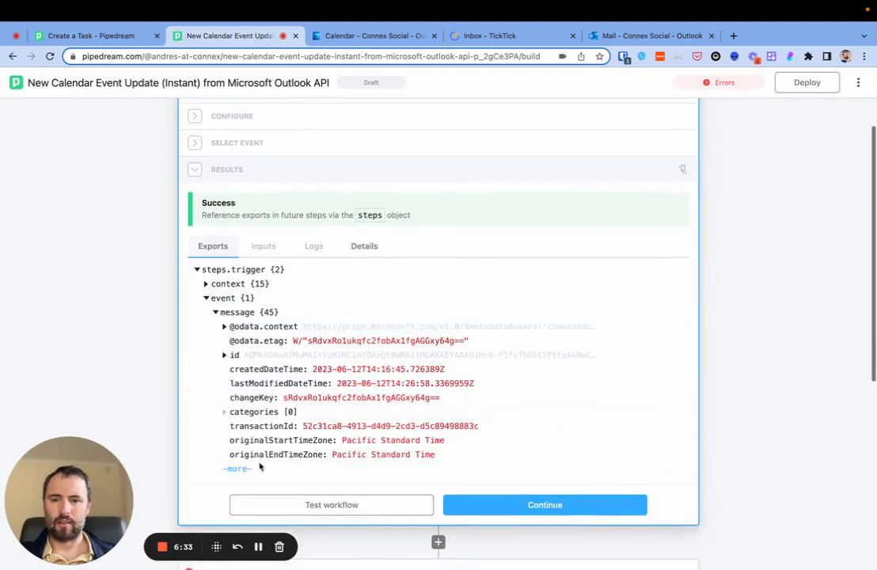
pyautogui.click(245, 469)
pyautogui.scroll(-3, 341, 396)
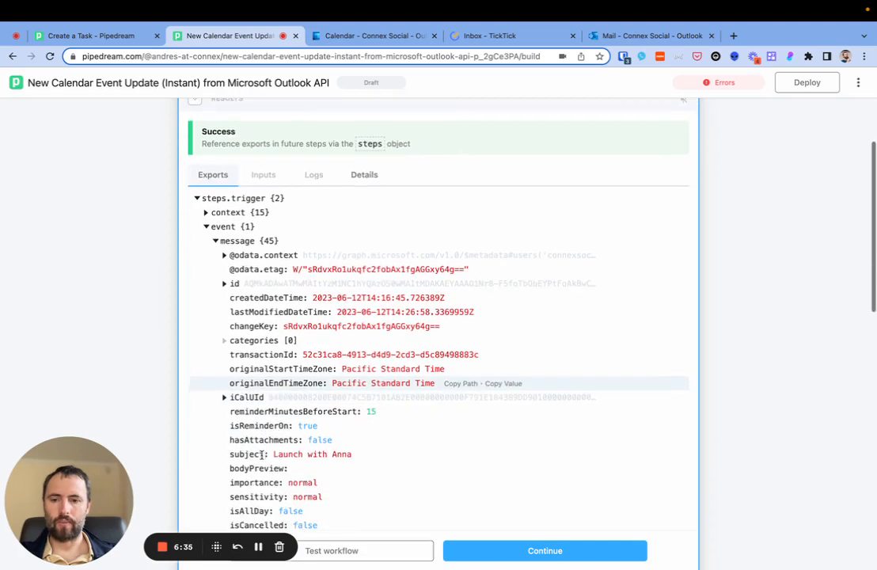
# - Continue to the get_record_or_create step and set its data store to Outlook Calendar TickTick integration
pyautogui.click(543, 551)
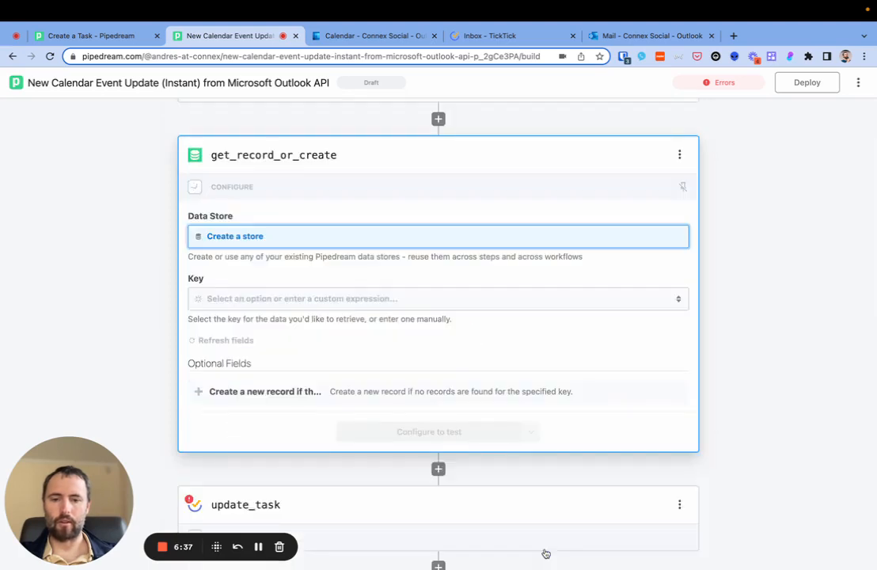
pyautogui.click(292, 240)
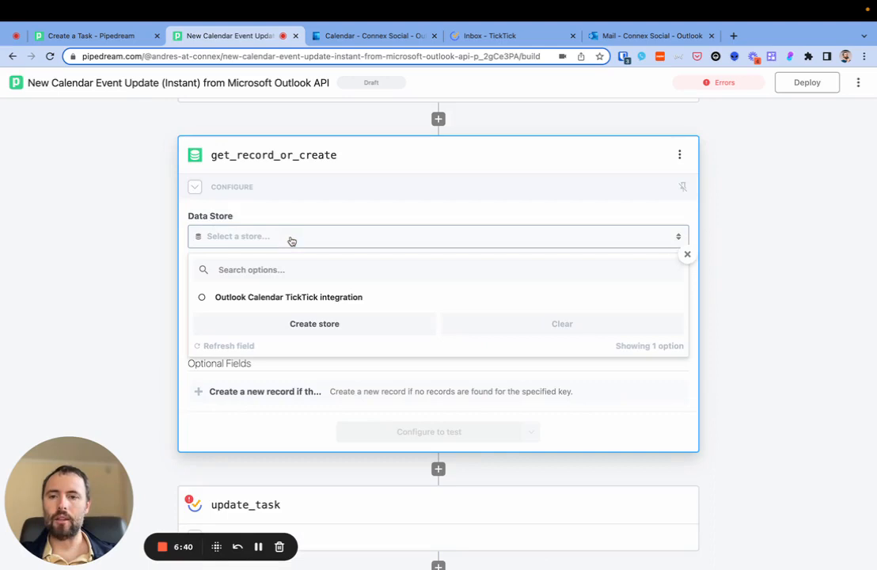
pyautogui.click(279, 297)
# - Open the update_task step's configuration and look over its account, Project ID, Task ID and Title fields
pyautogui.scroll(-5, 278, 299)
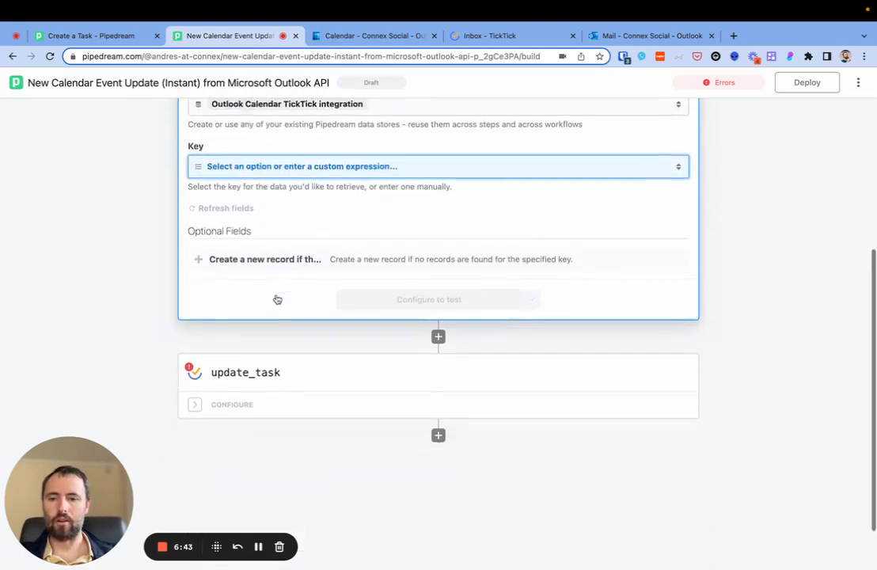
pyautogui.click(273, 348)
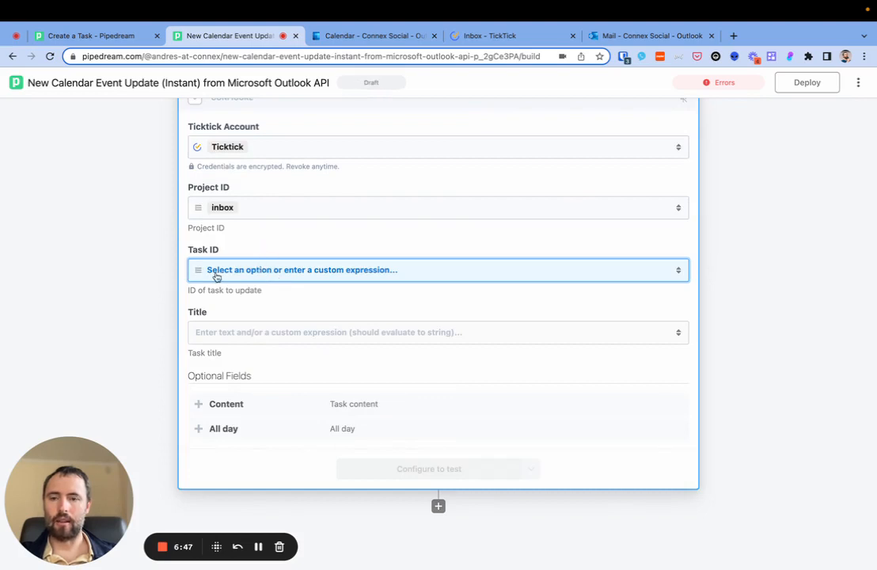
pyautogui.scroll(4, 236, 274)
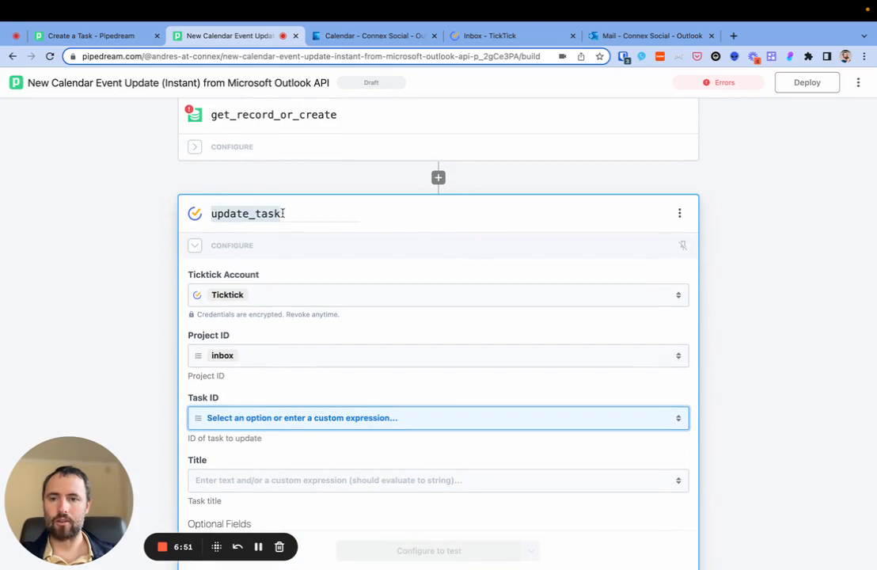
pyautogui.scroll(-1, 274, 394)
pyautogui.scroll(3, 239, 403)
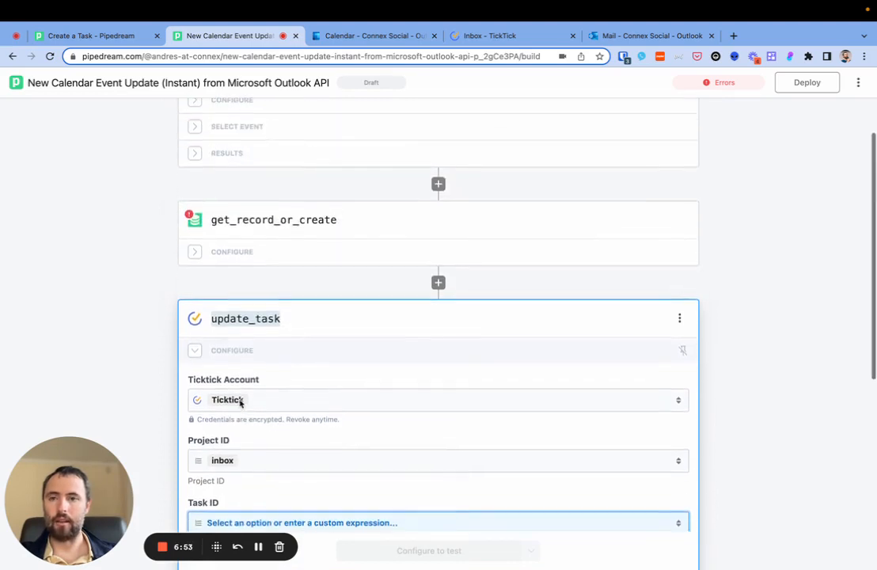
# - Set the Key of get_record_or_create to the custom expression {{steps.trigger.event.message.id}}
pyautogui.click(245, 258)
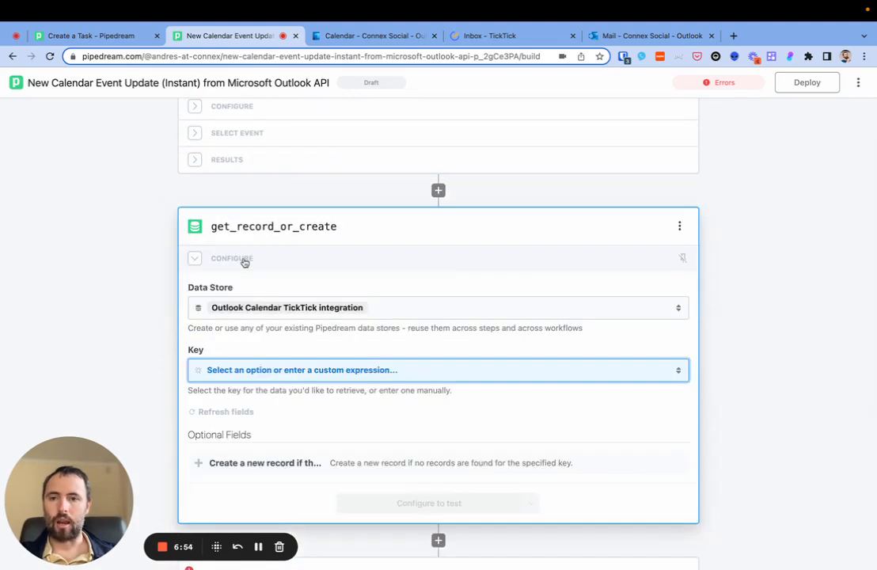
pyautogui.click(250, 370)
pyautogui.scroll(-1, 250, 371)
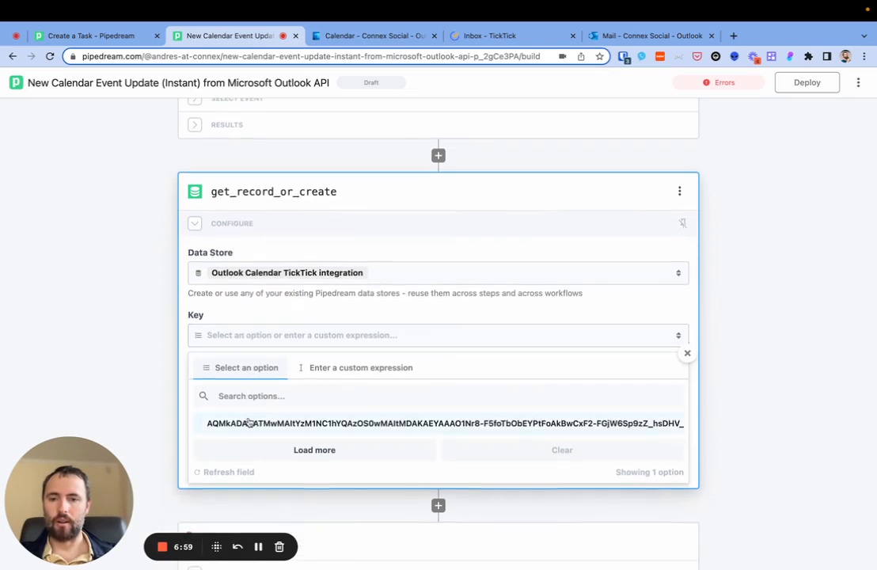
pyautogui.click(241, 344)
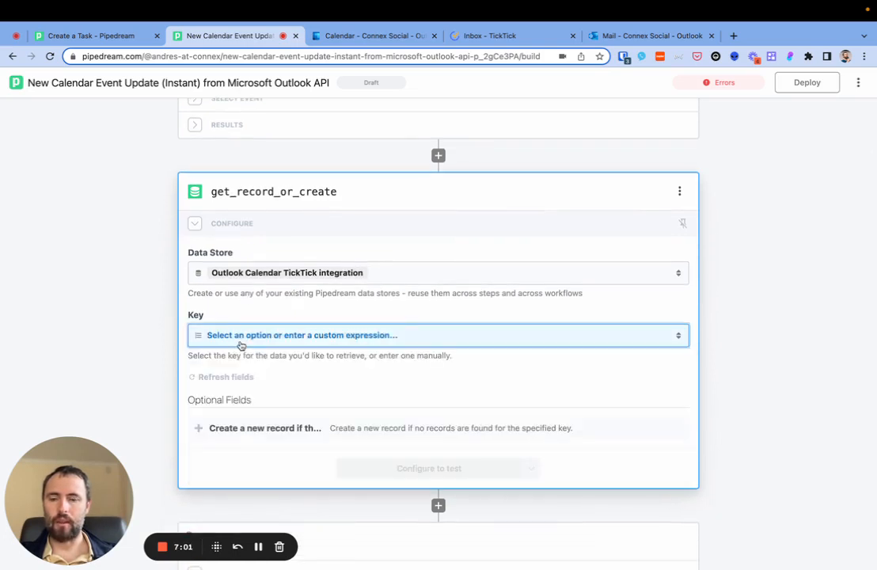
pyautogui.click(241, 346)
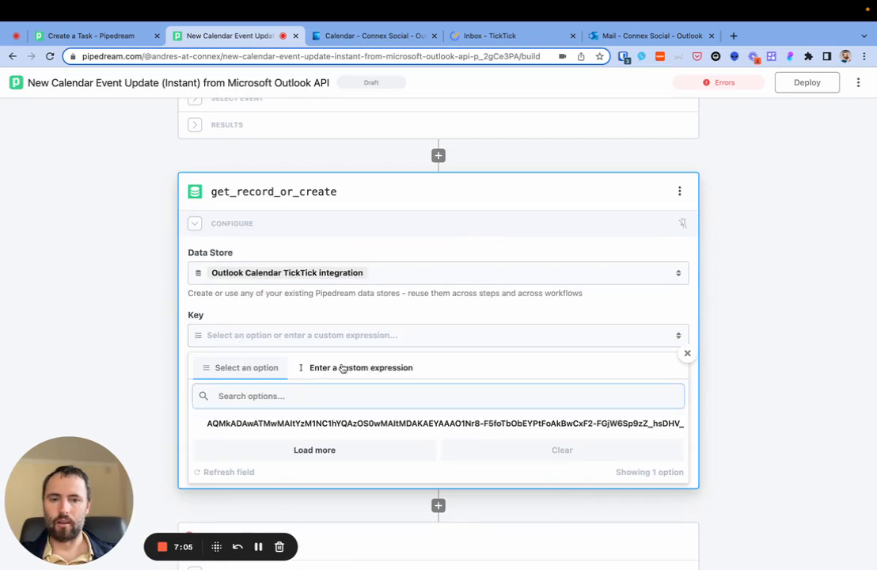
pyautogui.click(343, 368)
pyautogui.scroll(-3, 359, 452)
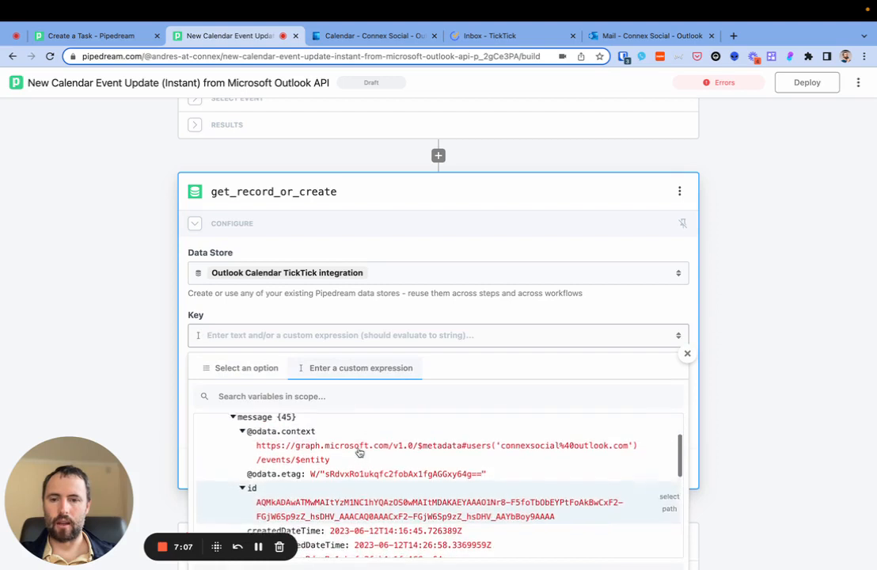
pyautogui.click(319, 398)
pyautogui.write('id')
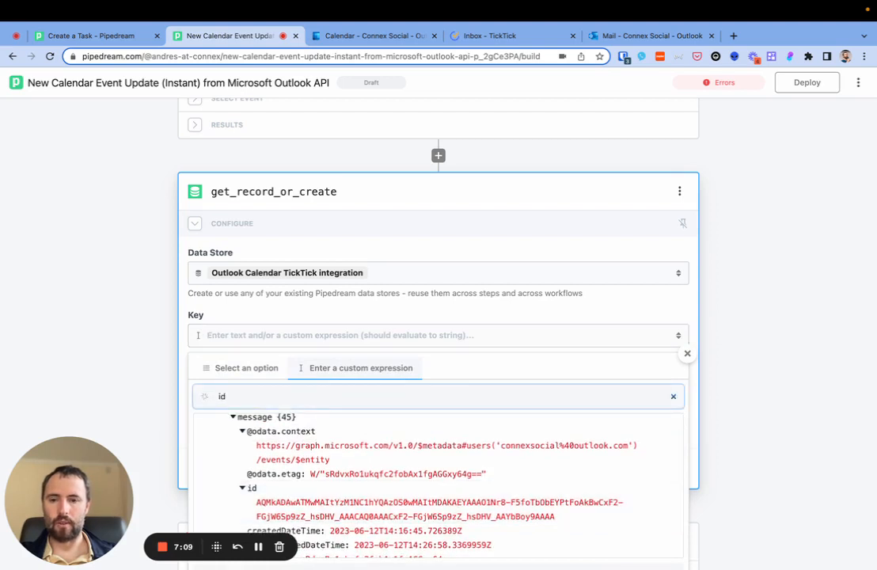
pyautogui.scroll(3, 317, 443)
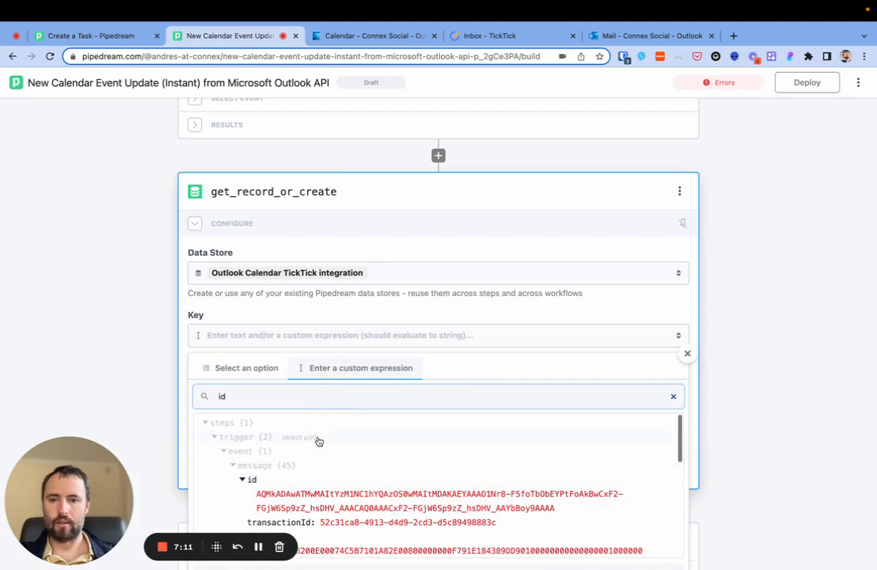
pyautogui.click(668, 494)
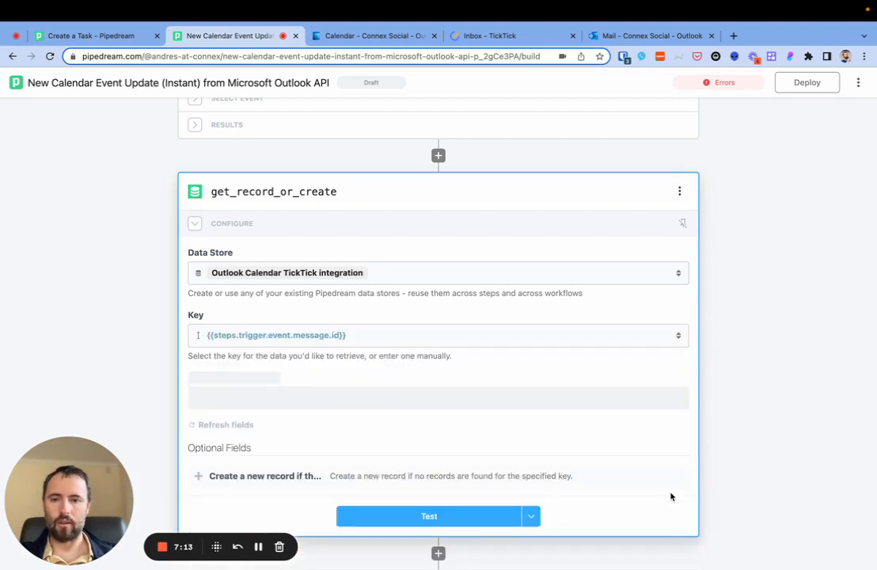
# - Test the get_record_or_create step and check its return value
pyautogui.scroll(-1, 421, 380)
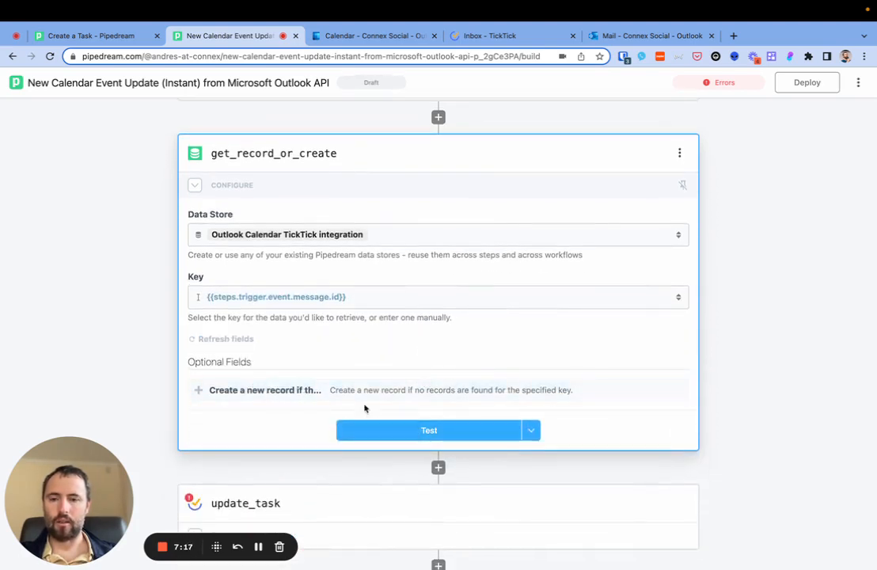
pyautogui.click(406, 430)
pyautogui.scroll(-5, 406, 431)
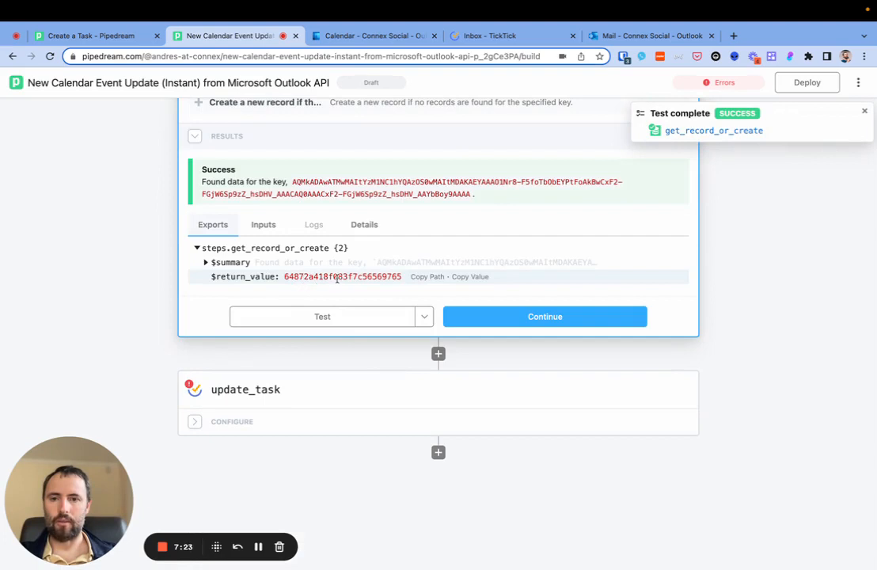
# - Continue to the update_task step and check the selectable Task ID and Project ID options, glancing at the TickTick inbox
pyautogui.click(507, 318)
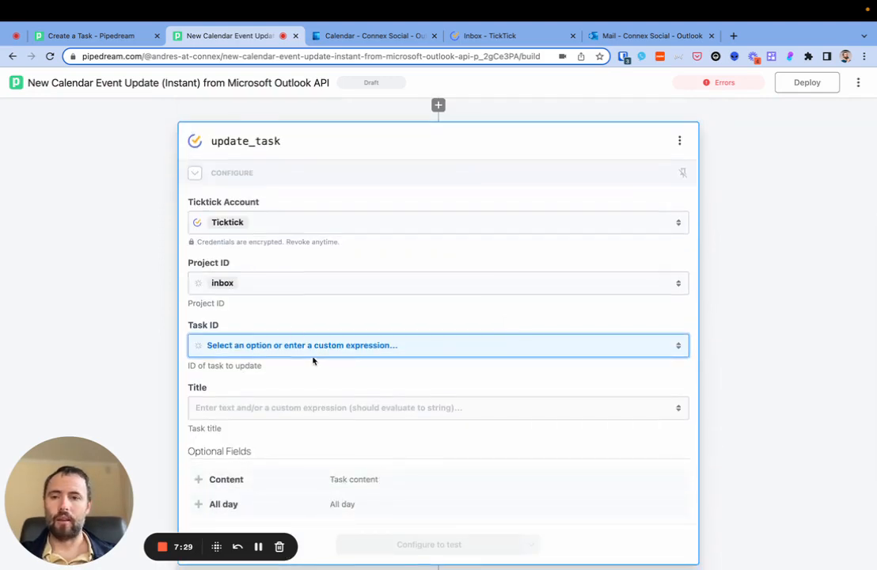
pyautogui.click(266, 348)
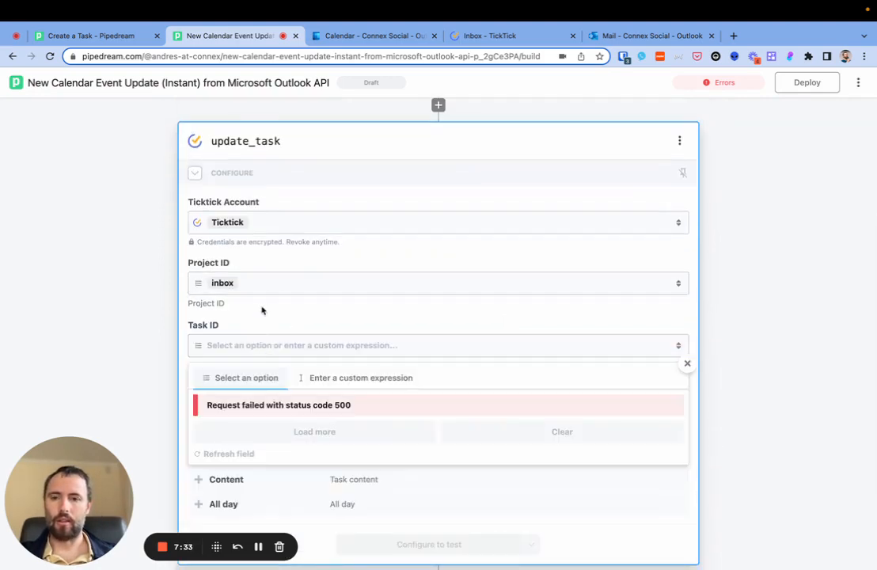
pyautogui.click(146, 345)
pyautogui.click(260, 355)
pyautogui.scroll(-1, 261, 358)
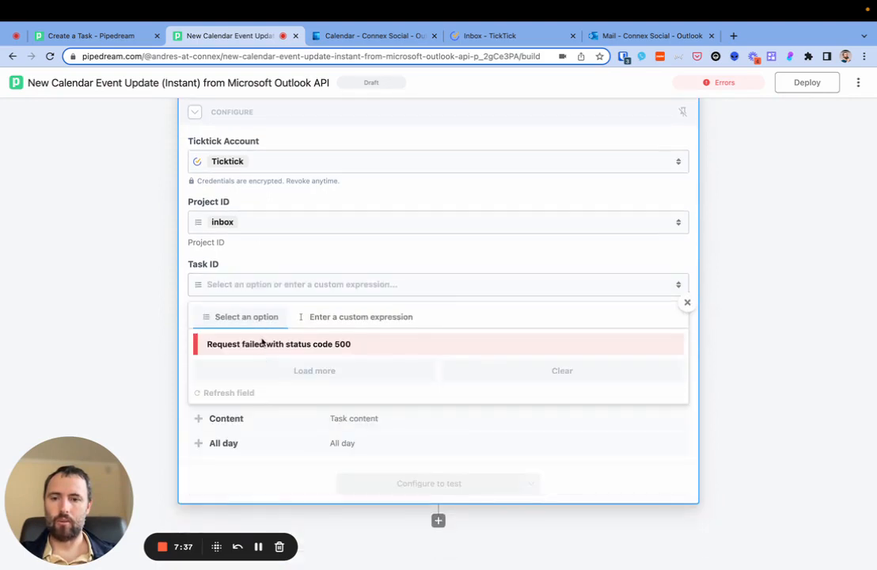
pyautogui.click(287, 223)
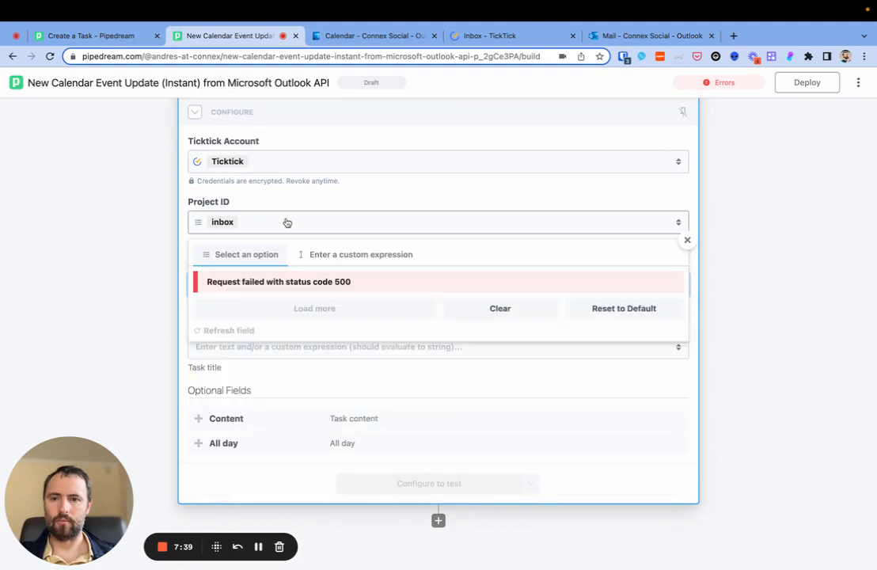
pyautogui.click(143, 274)
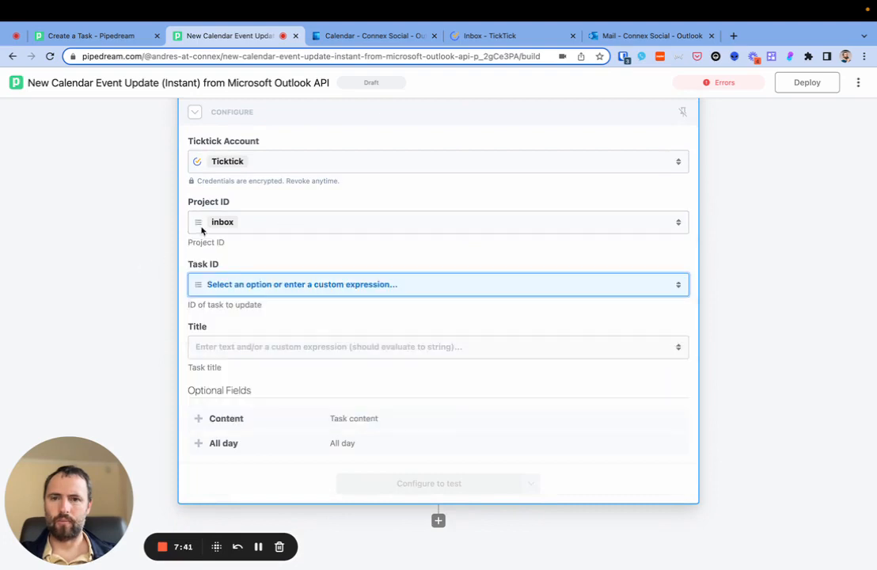
pyautogui.click(490, 36)
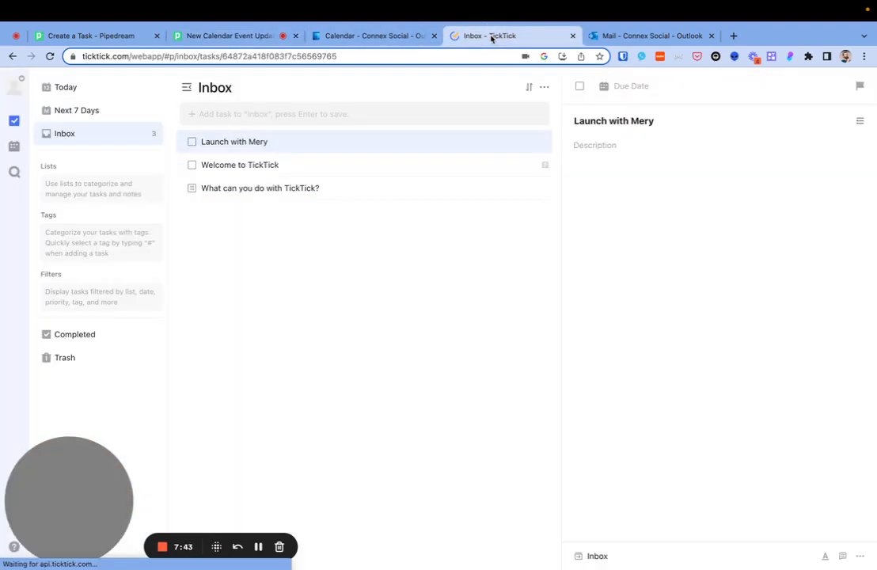
pyautogui.click(265, 32)
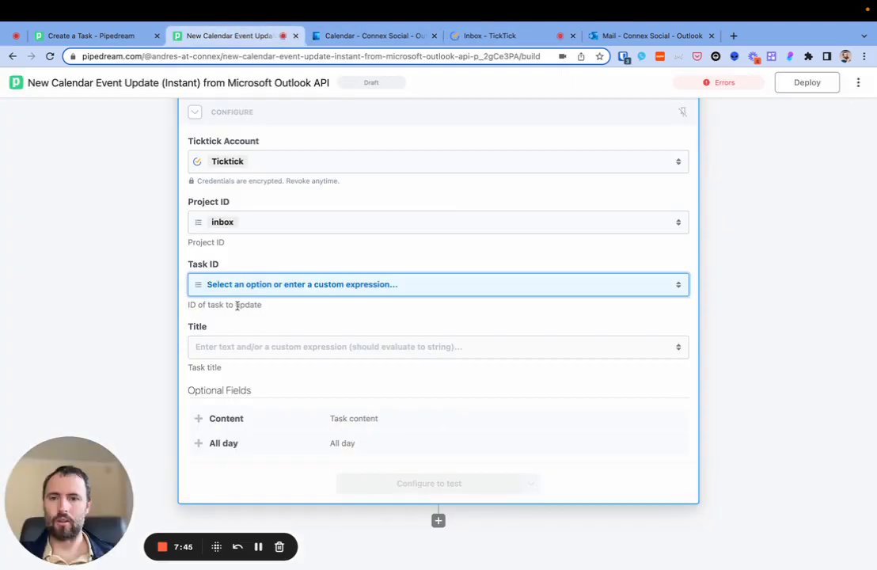
# - Set the Task ID of update_task to the custom expression {{steps.get_record_or_create.$return_value}}
pyautogui.click(259, 292)
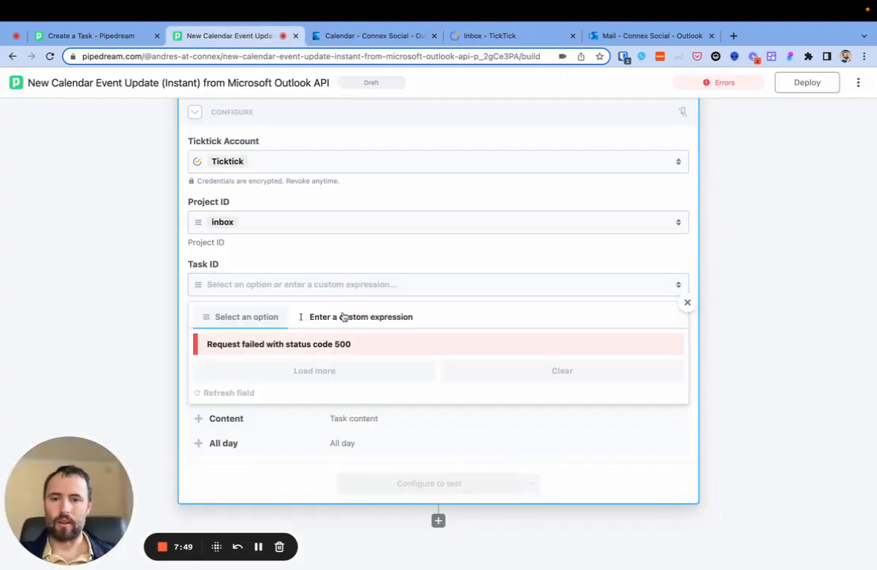
pyautogui.click(291, 289)
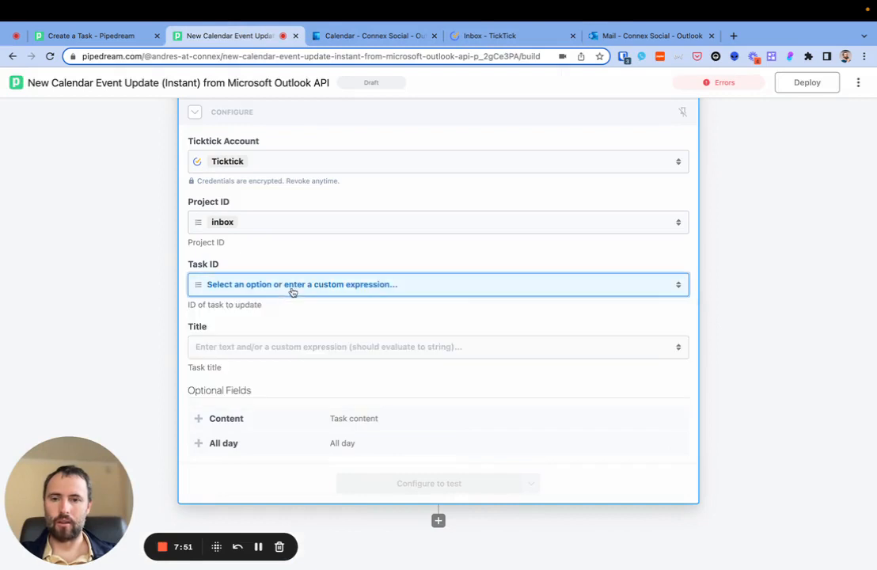
pyautogui.click(291, 290)
pyautogui.click(338, 318)
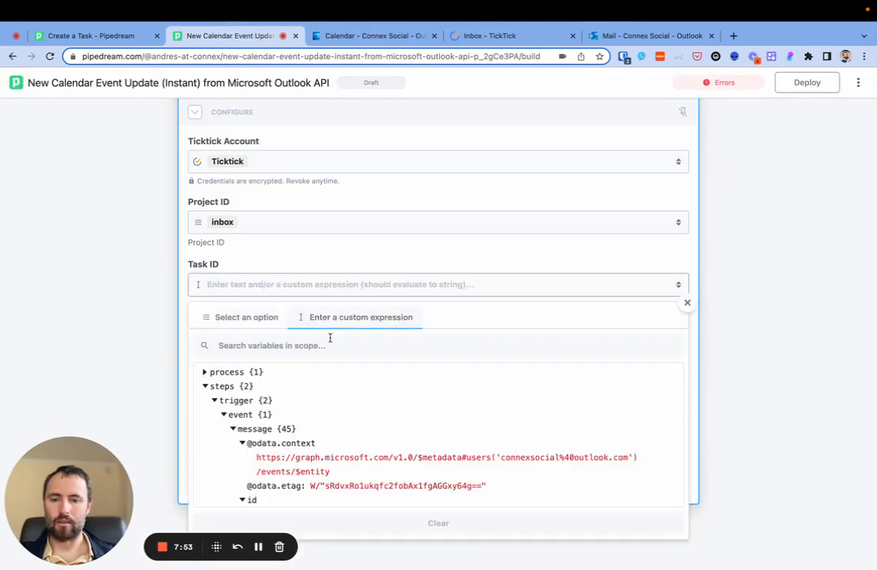
pyautogui.scroll(-1, 330, 417)
pyautogui.scroll(-2, 330, 417)
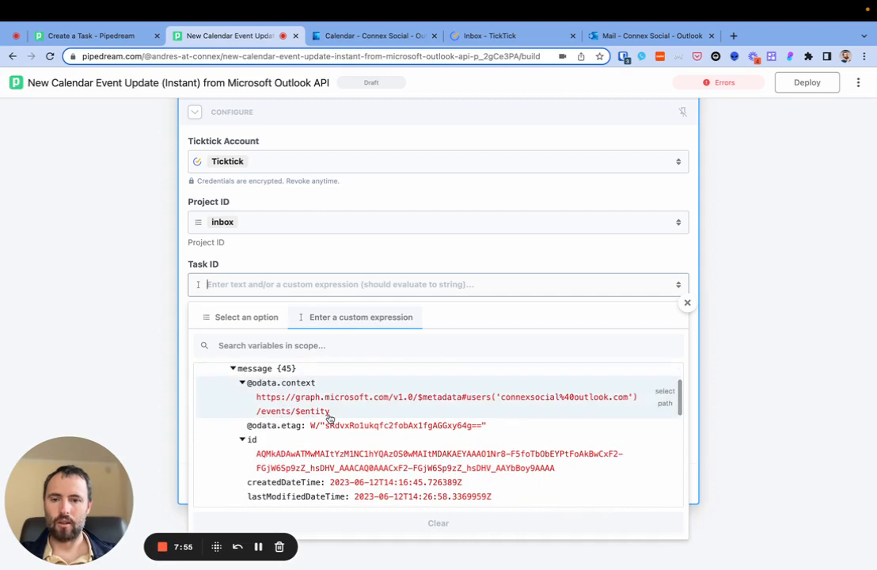
pyautogui.scroll(2, 300, 356)
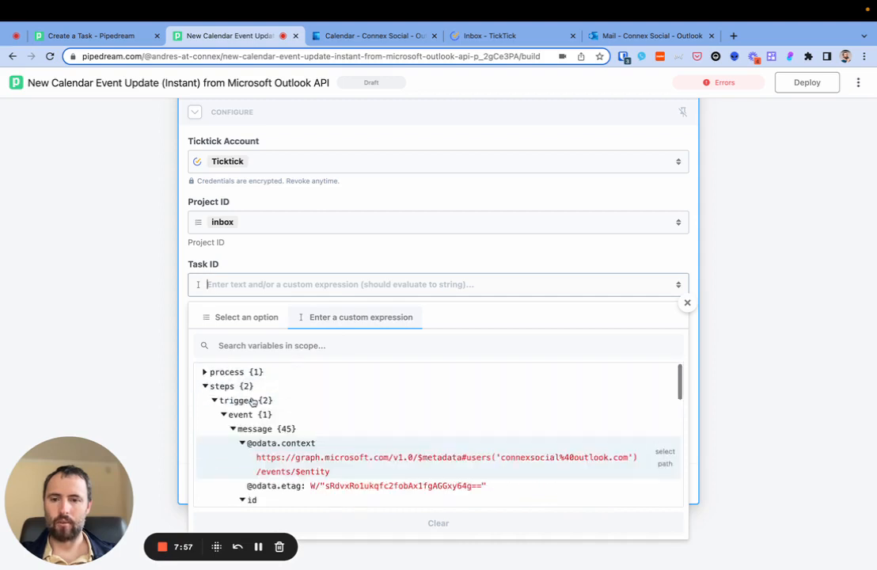
pyautogui.click(213, 403)
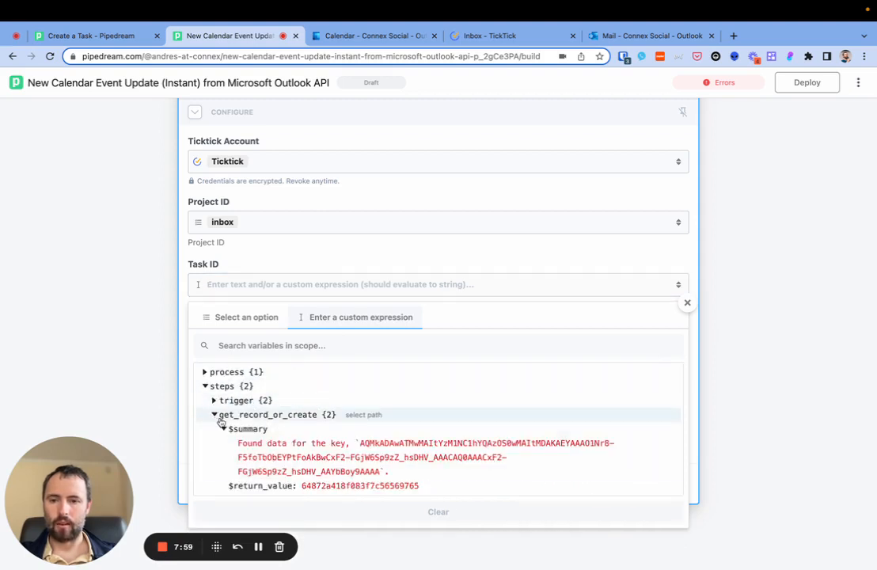
pyautogui.scroll(-1, 254, 439)
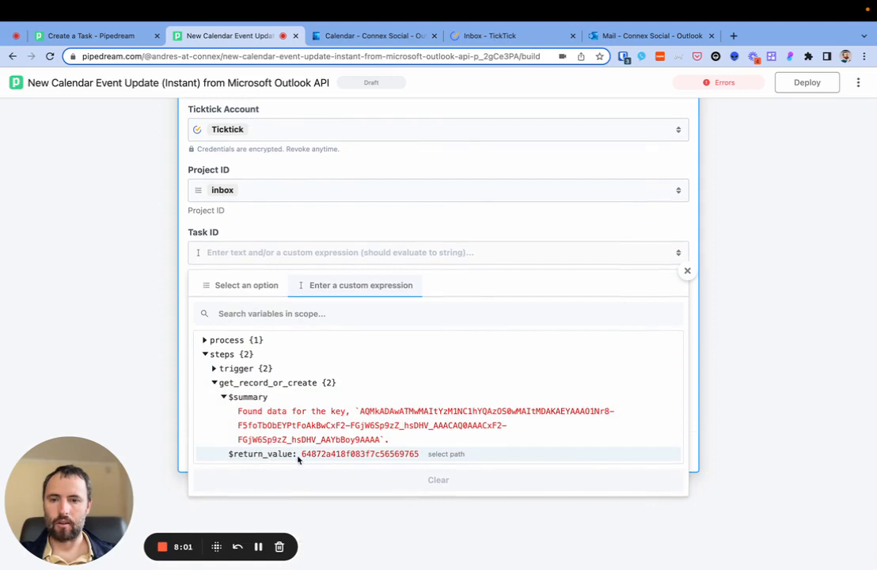
pyautogui.click(325, 456)
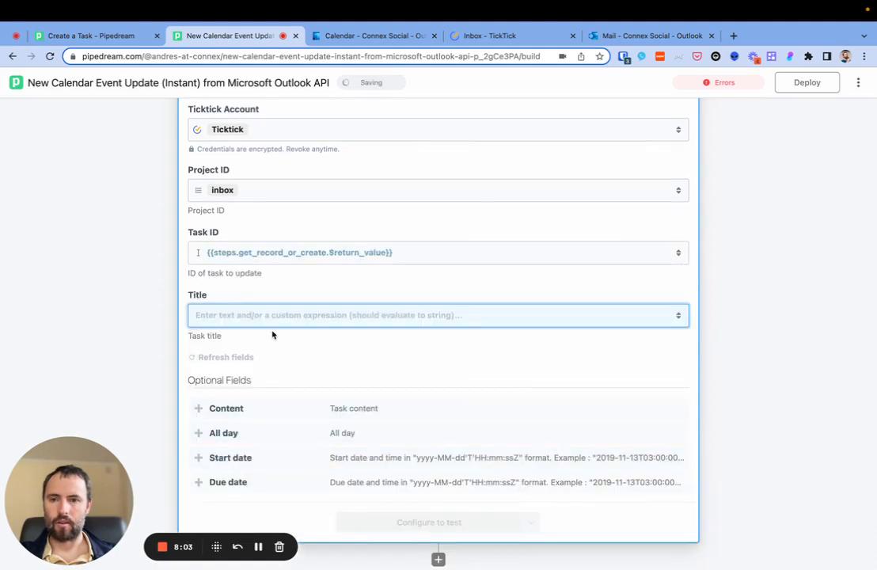
# - Set the task Title to the event's subject with {{steps.trigger.event.message.subject}}
pyautogui.click(269, 316)
pyautogui.scroll(-2, 270, 315)
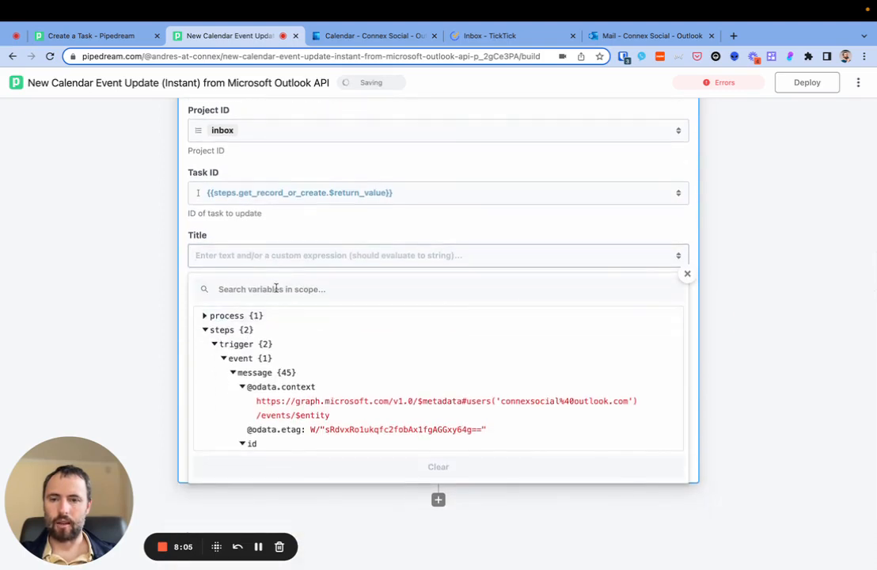
pyautogui.click(276, 289)
pyautogui.write('a')
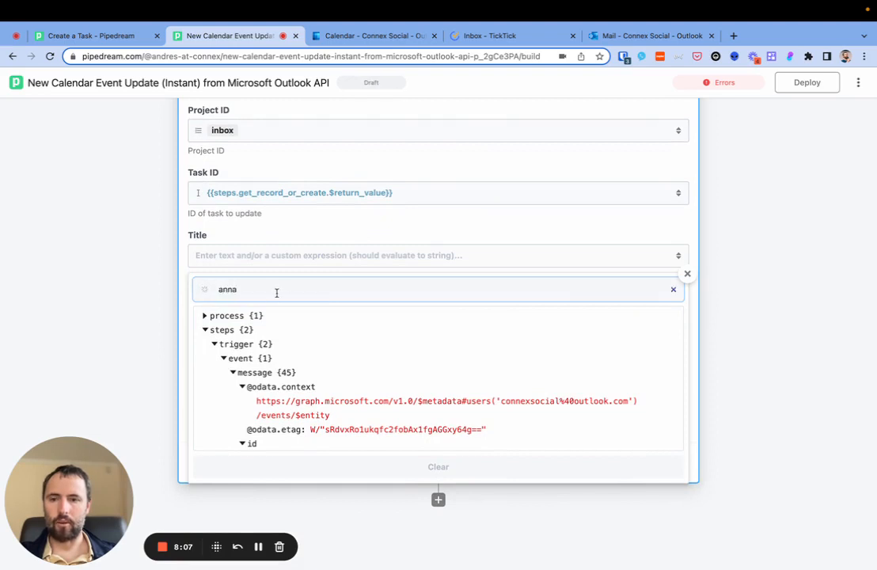
pyautogui.write('nna')
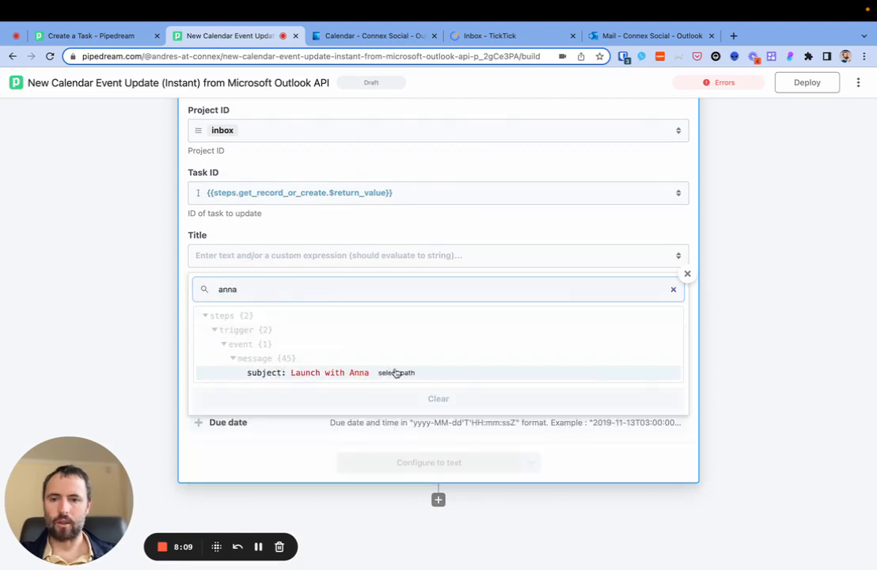
pyautogui.click(396, 372)
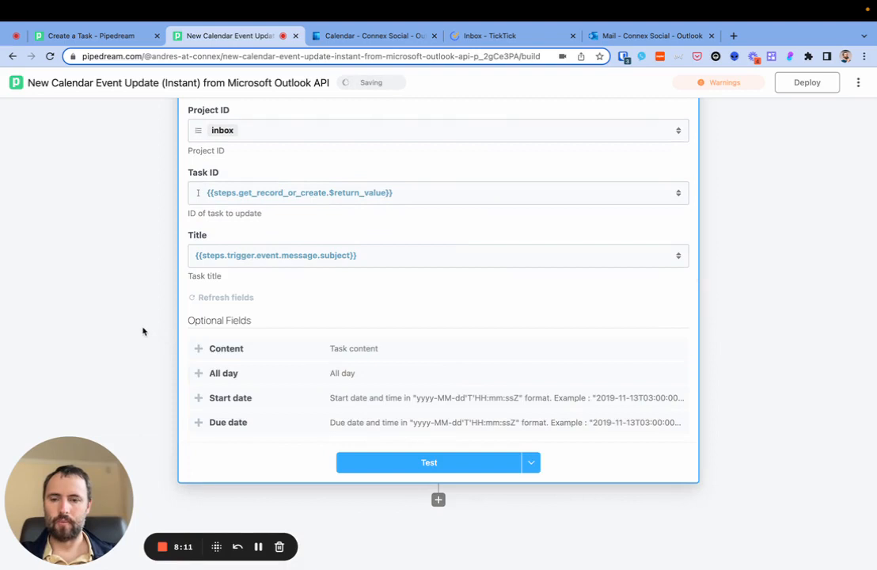
# - Add the optional Start date field to update_task and set it to {{steps.trigger.event.message.start.dateTime}}
pyautogui.click(298, 397)
pyautogui.scroll(-1, 299, 398)
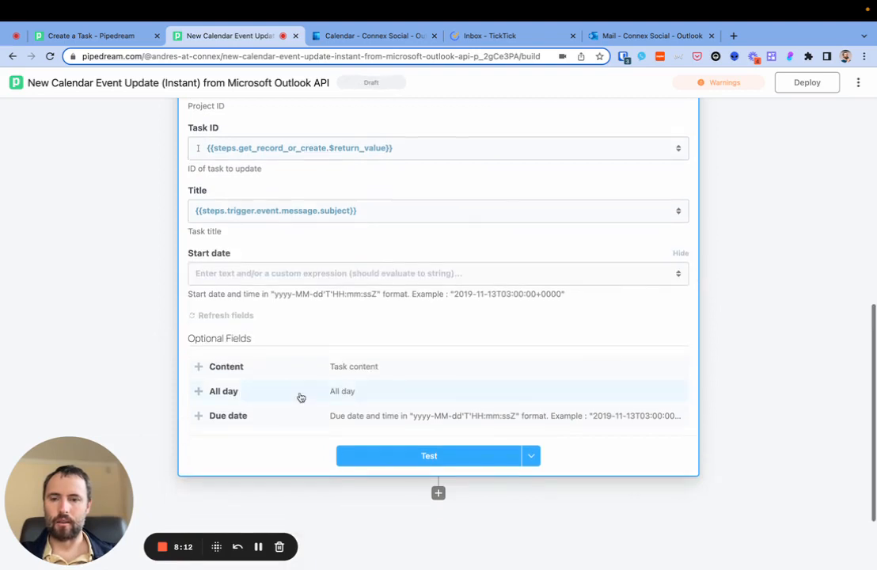
pyautogui.click(276, 273)
pyautogui.click(274, 301)
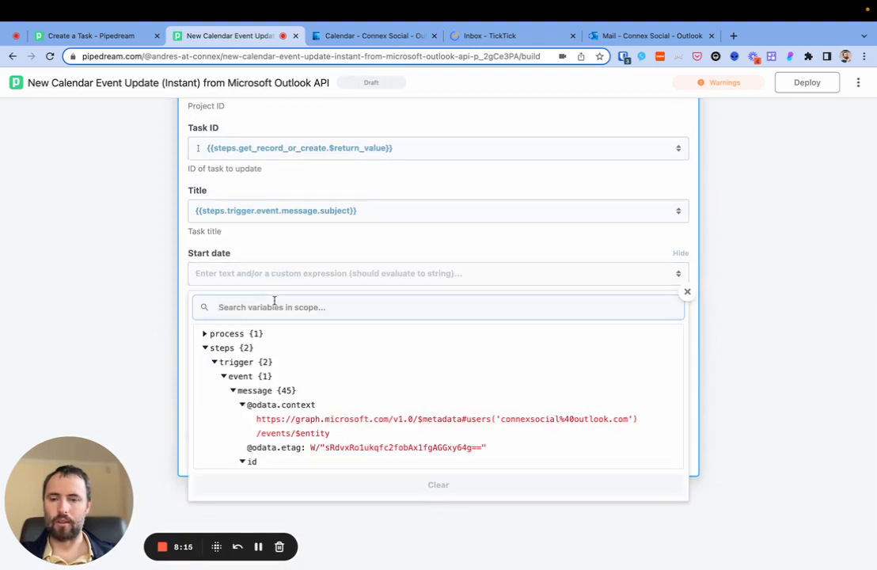
pyautogui.write('date')
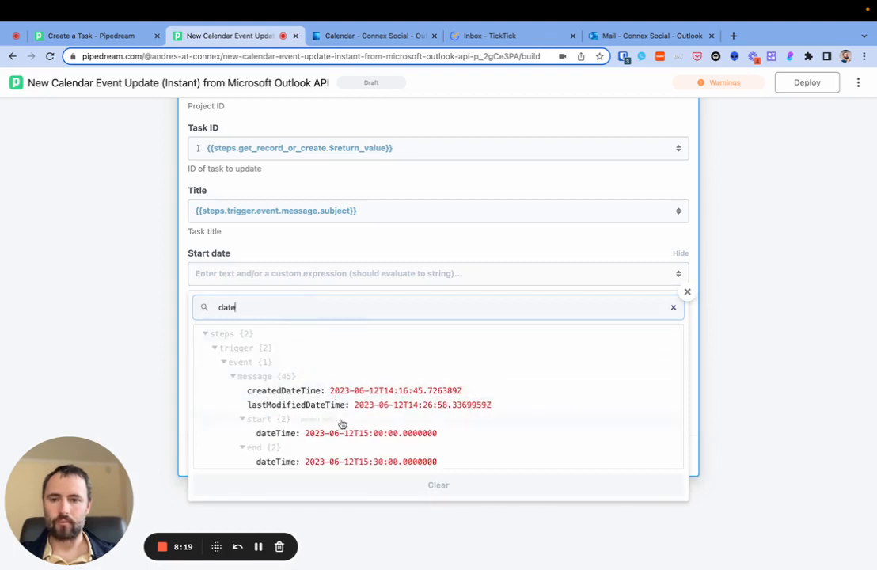
pyautogui.click(341, 433)
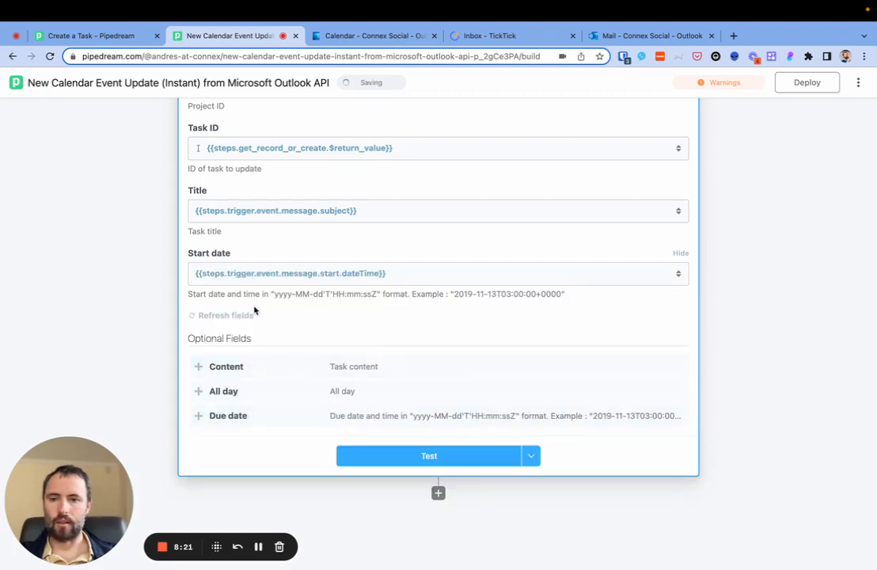
# - Add the optional Due date field to update_task and set it to {{steps.trigger.event.message.end.dateTime}}
pyautogui.click(281, 417)
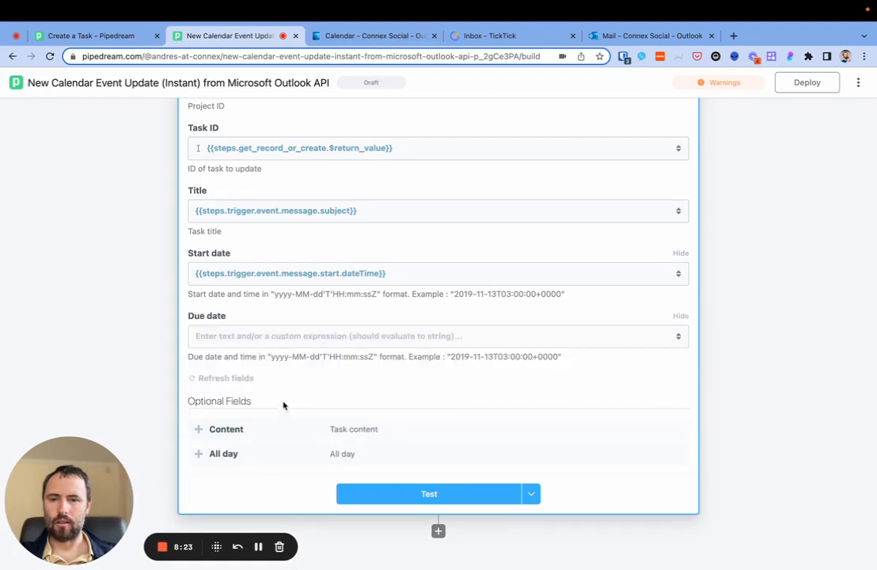
pyautogui.click(292, 336)
pyautogui.click(286, 370)
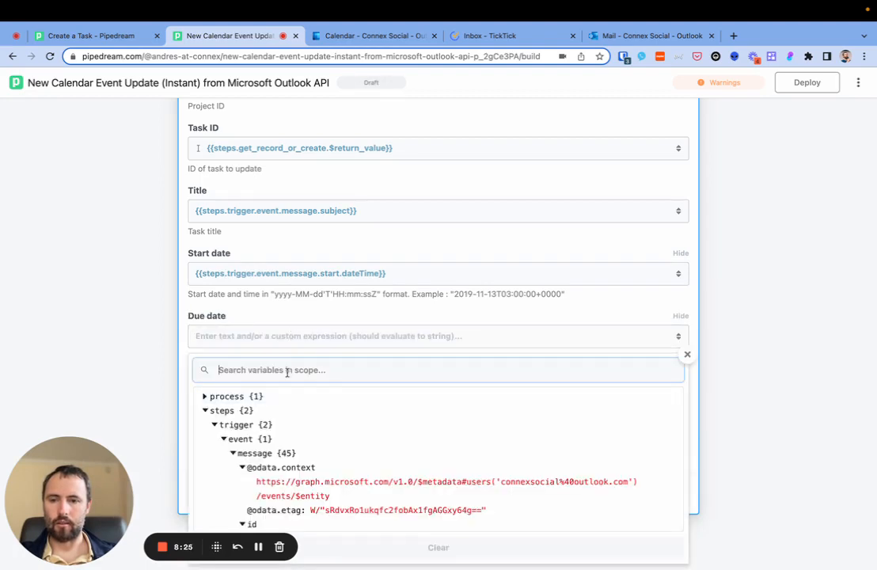
pyautogui.write('date')
pyautogui.scroll(-1, 313, 404)
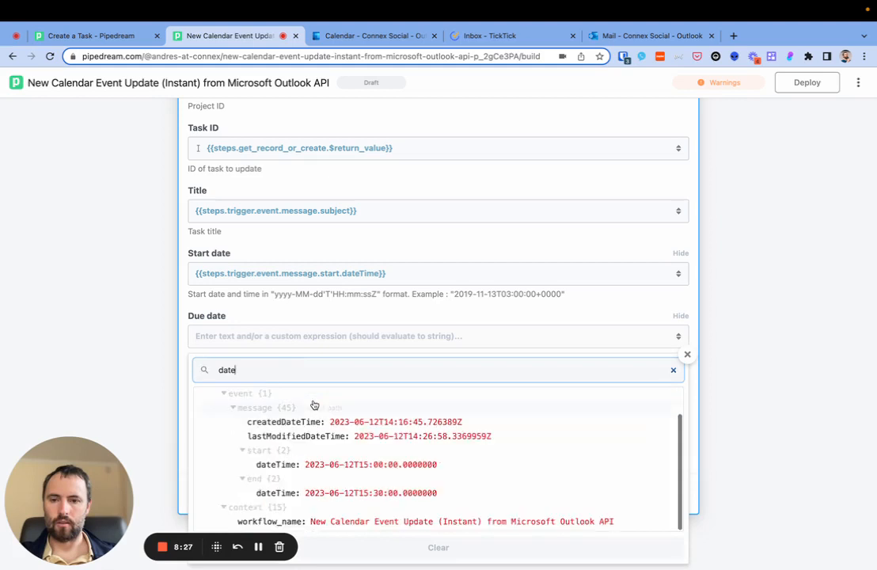
pyautogui.click(350, 493)
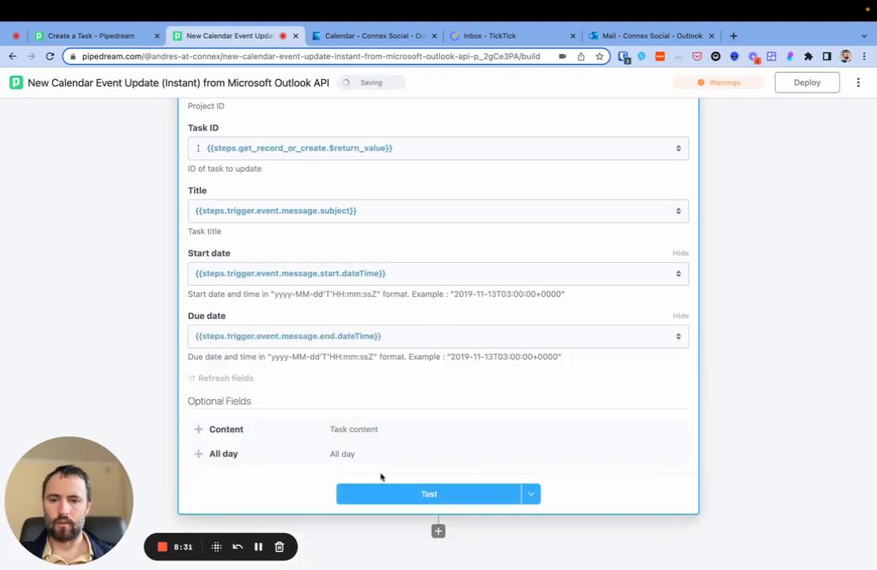
# - Test the update_task step and reload the TickTick inbox to check the task's title
pyautogui.click(390, 495)
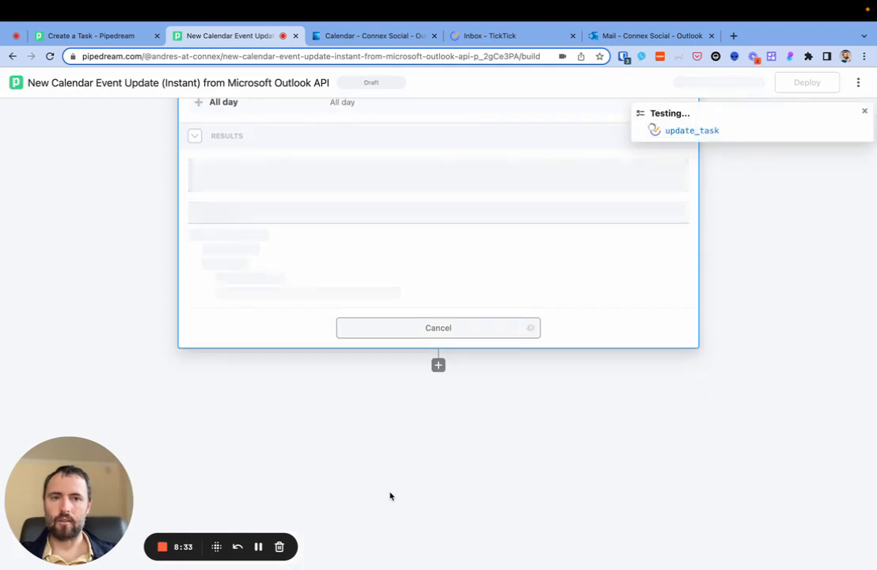
pyautogui.click(491, 37)
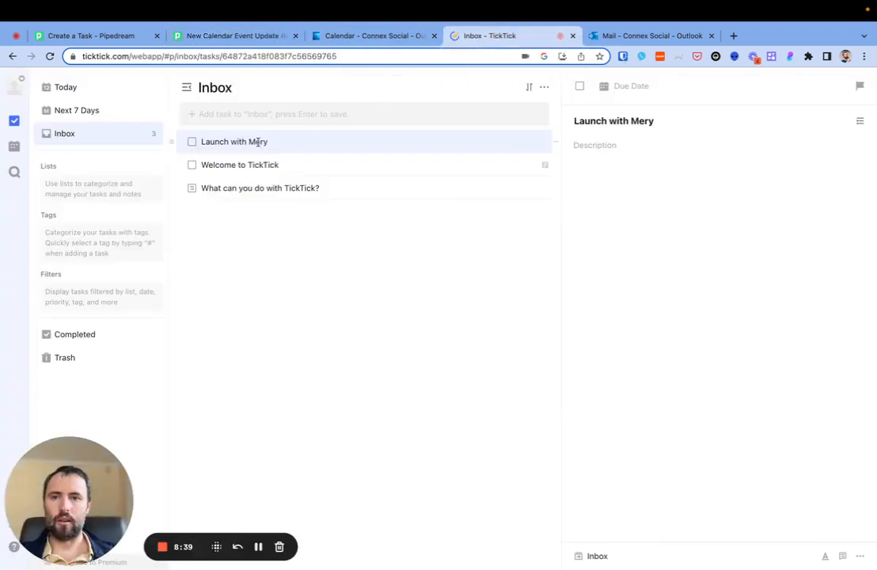
pyautogui.click(50, 57)
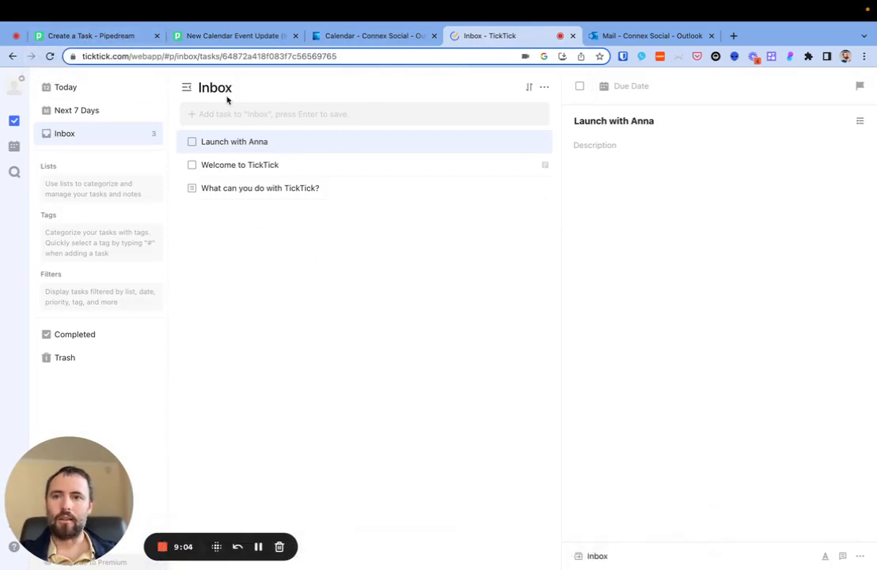
# - Switch to the Create a Task workflow and review its trigger's configuration, selected event and results
pyautogui.click(104, 40)
pyautogui.scroll(5, 293, 244)
pyautogui.scroll(3, 292, 249)
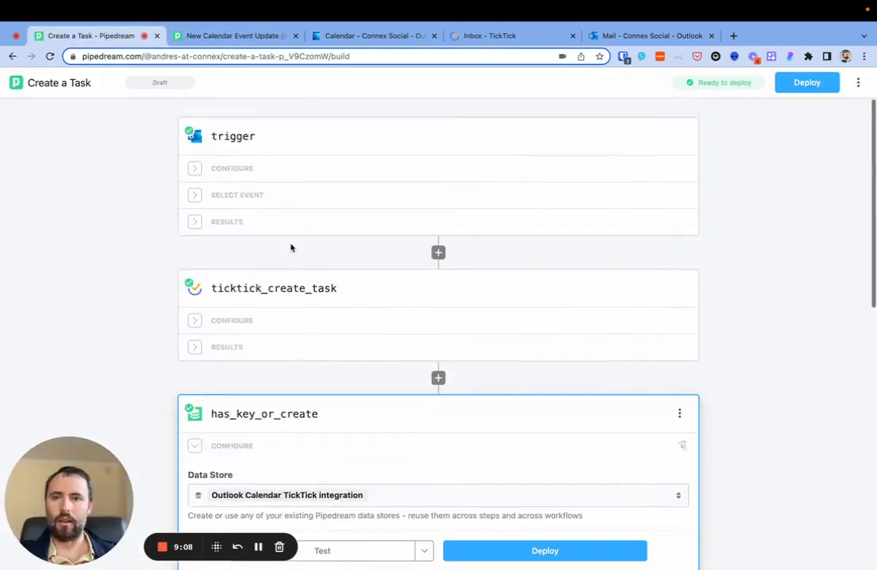
pyautogui.click(294, 221)
pyautogui.click(299, 204)
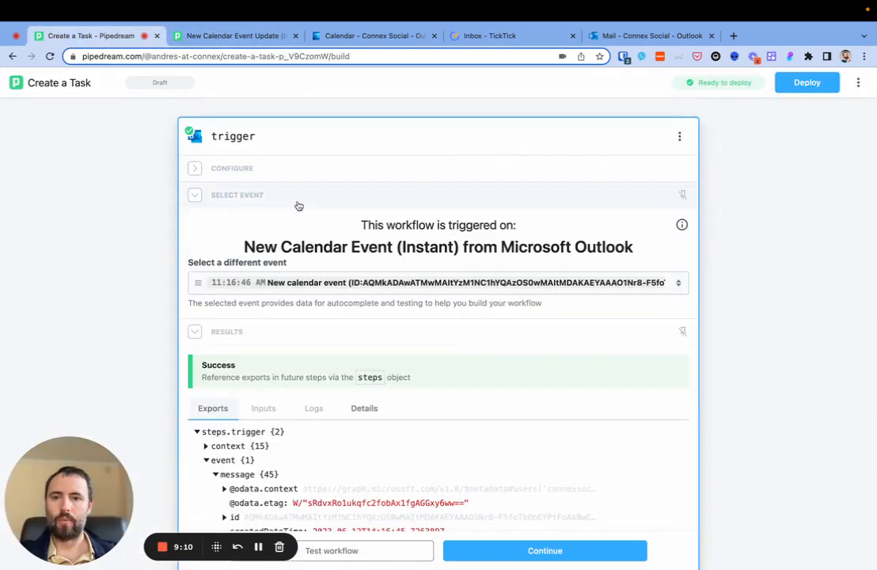
pyautogui.click(304, 178)
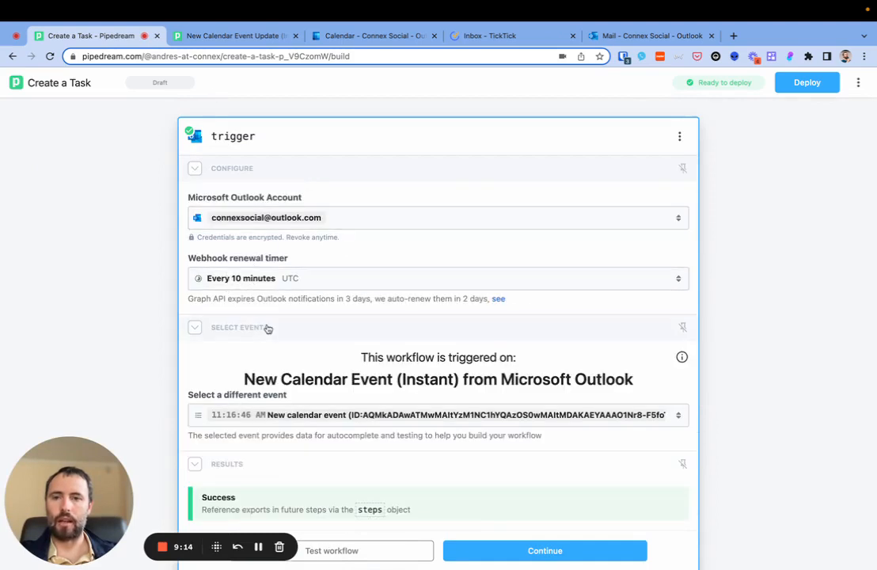
# - Review the trigger configuration of the New Calendar Event Update workflow and return to the Create a Task workflow
pyautogui.click(226, 52)
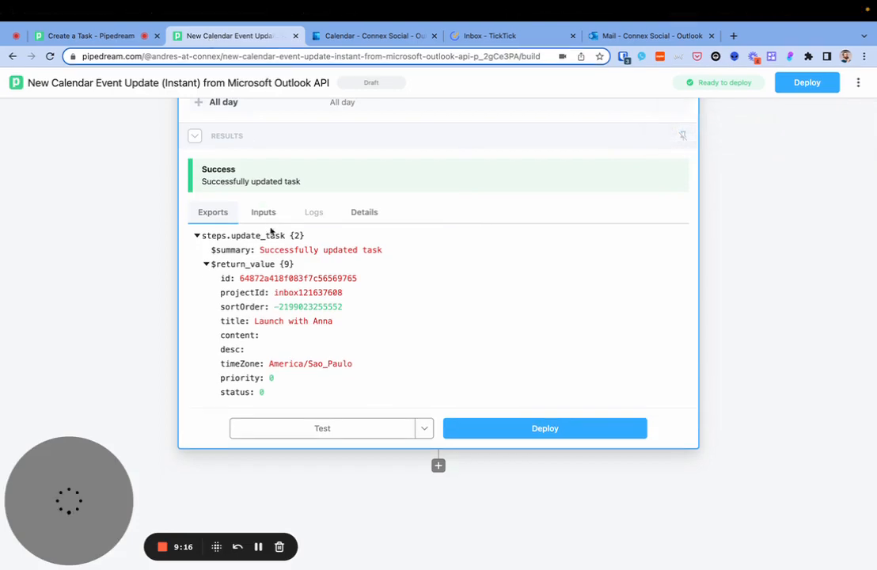
pyautogui.scroll(10, 270, 232)
pyautogui.click(267, 167)
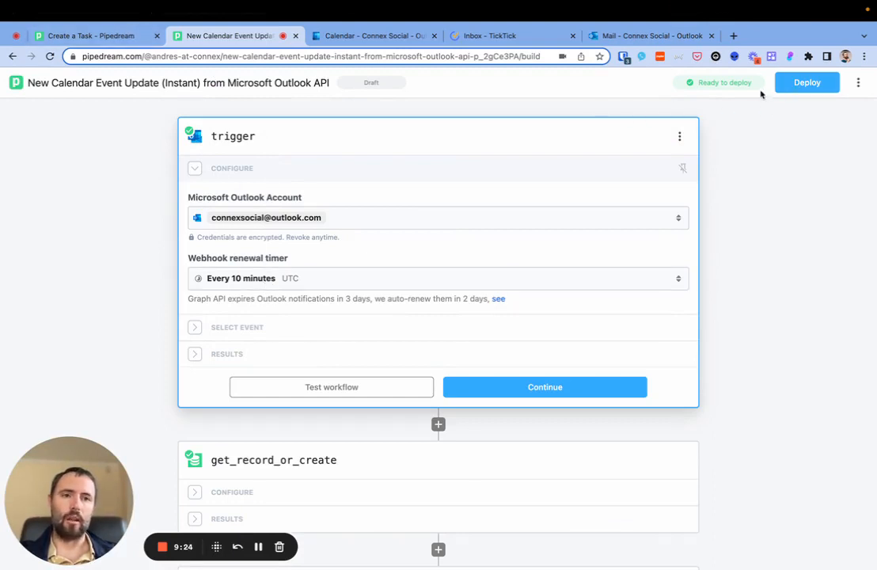
pyautogui.click(101, 36)
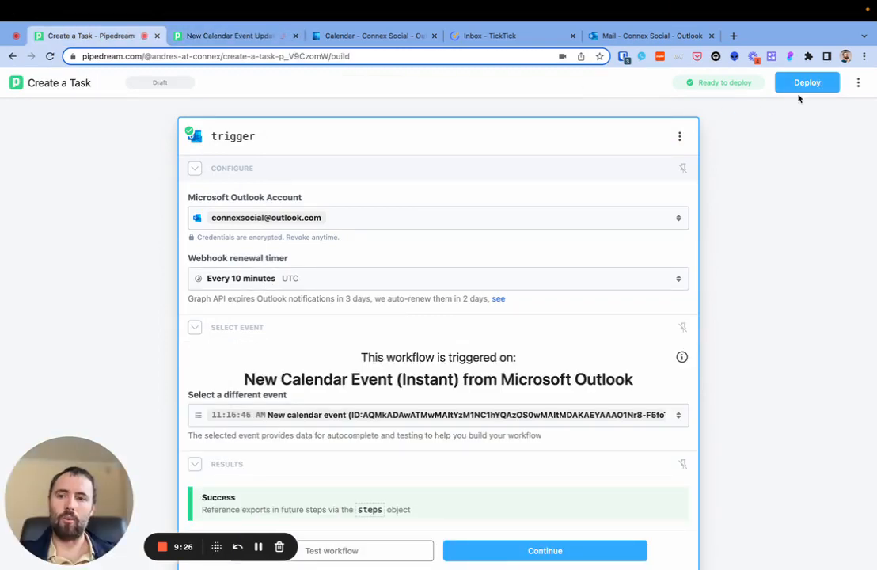